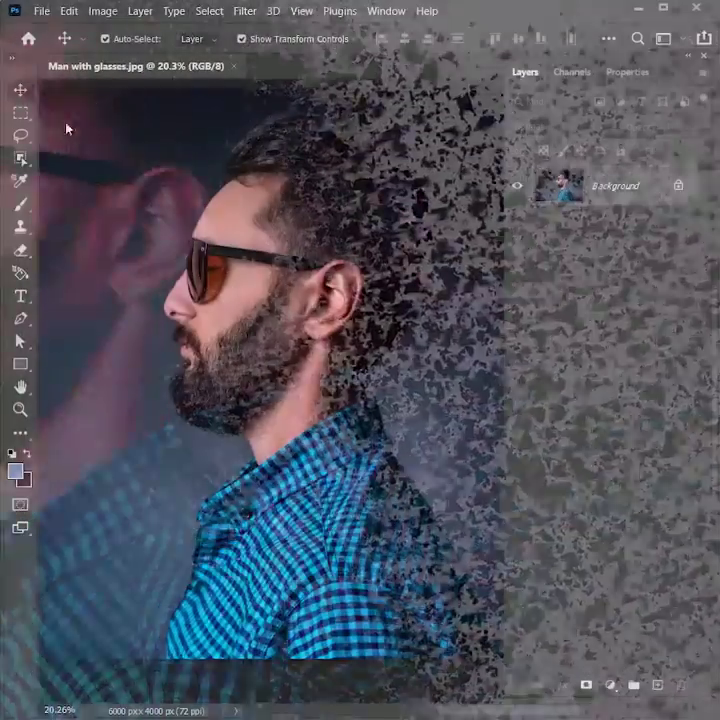
# Select the man with the Object Selection tool and hide the background behind him with a layer mask
pyautogui.scroll(2, 320, 401)
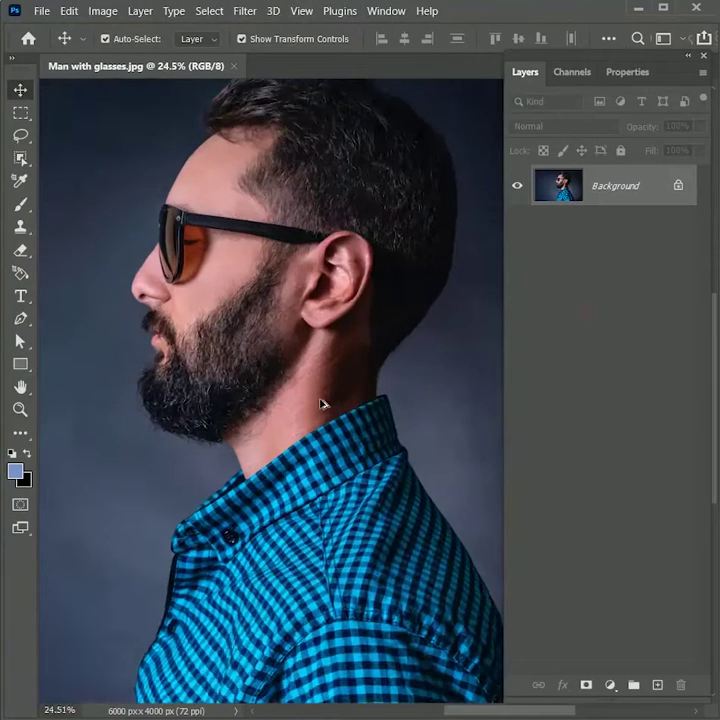
pyautogui.scroll(-1, 320, 401)
pyautogui.moveTo(321, 405); pyautogui.dragTo(331, 381)
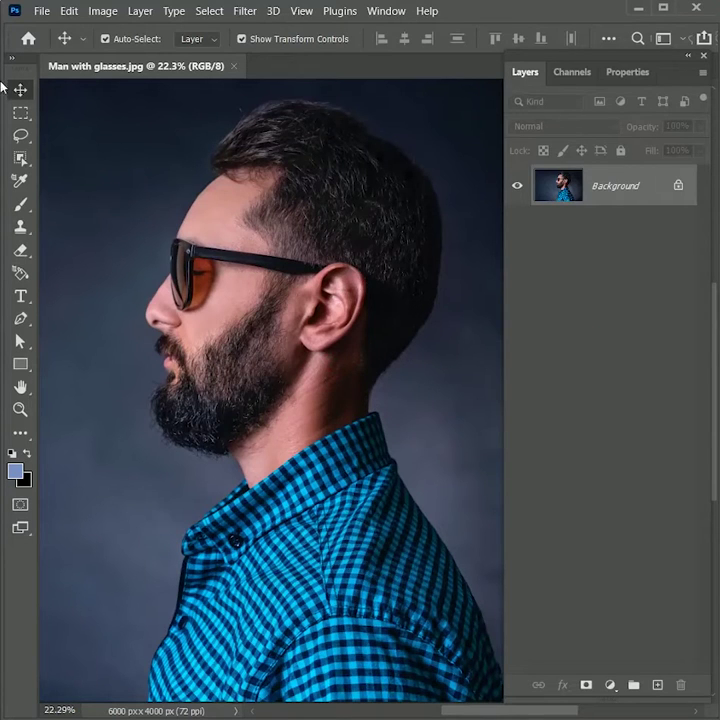
pyautogui.moveTo(20, 163); pyautogui.dragTo(82, 160)
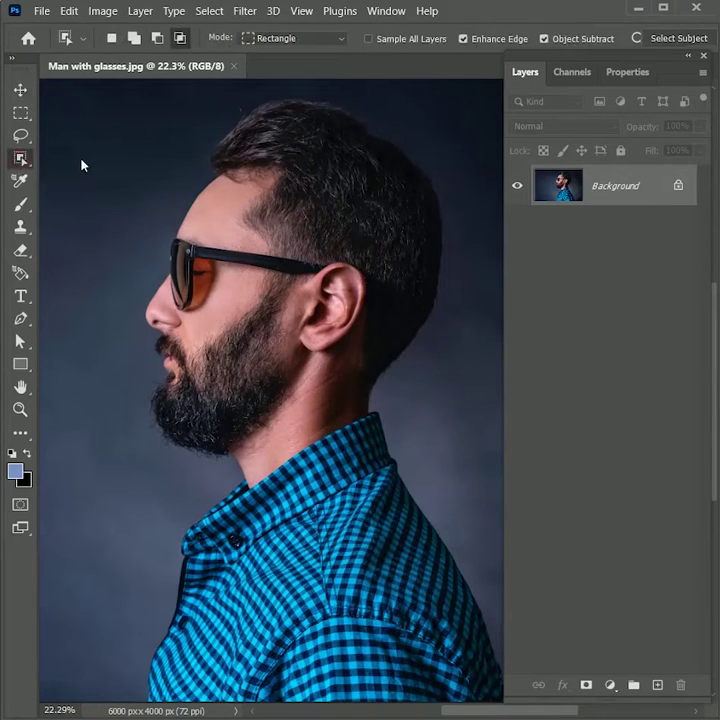
pyautogui.click(586, 686)
# Convert the masked layer of the man to a smart object
pyautogui.hotkey('ctrl', '0')
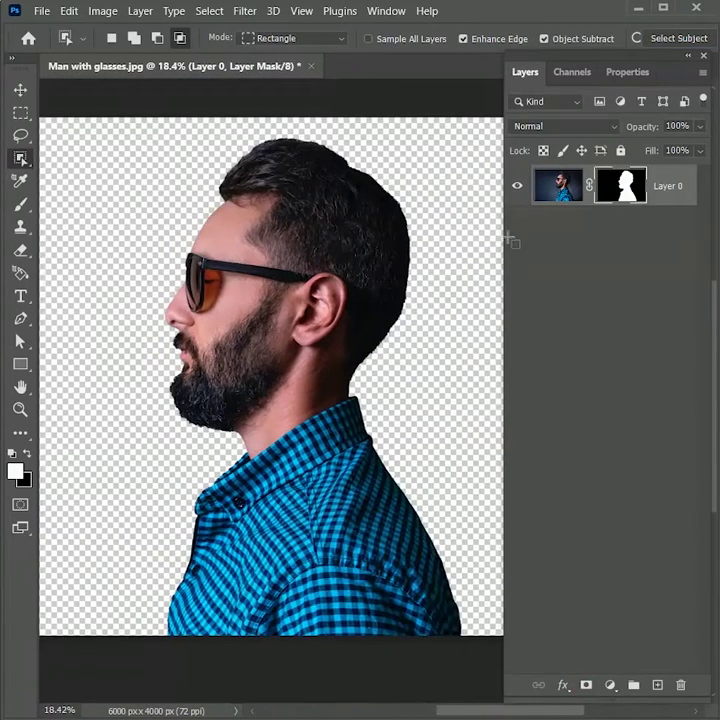
pyautogui.rightClick(663, 189)
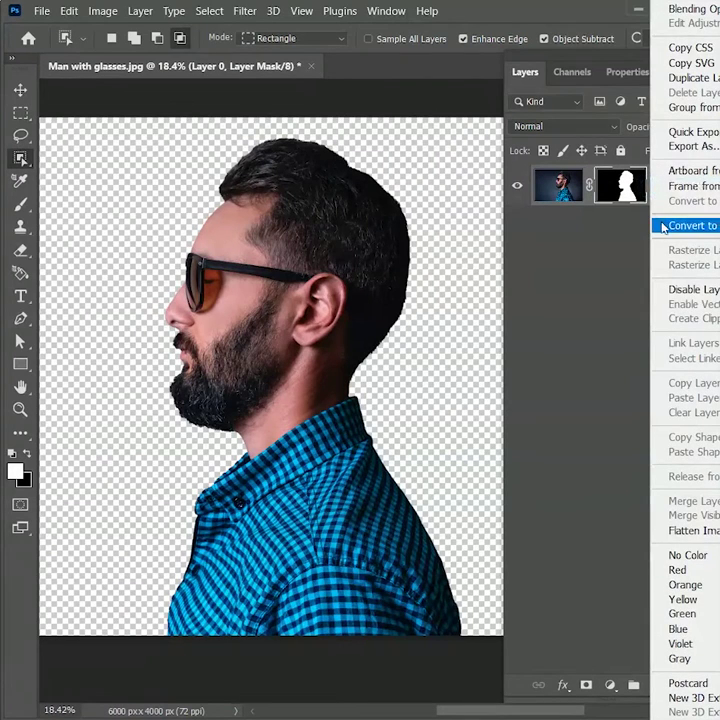
pyautogui.click(664, 225)
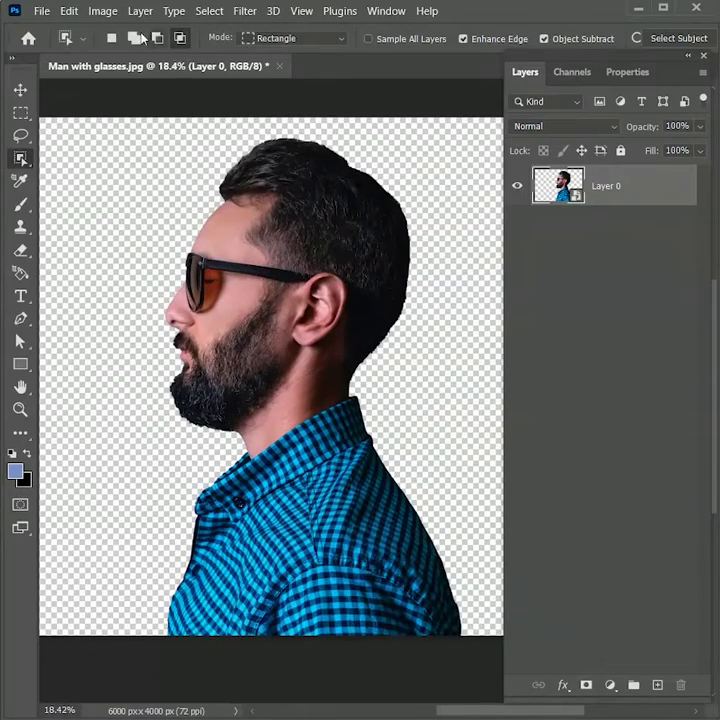
# Resize the image to 3000 px wide by 2000 px high with proportions kept
pyautogui.click(103, 11)
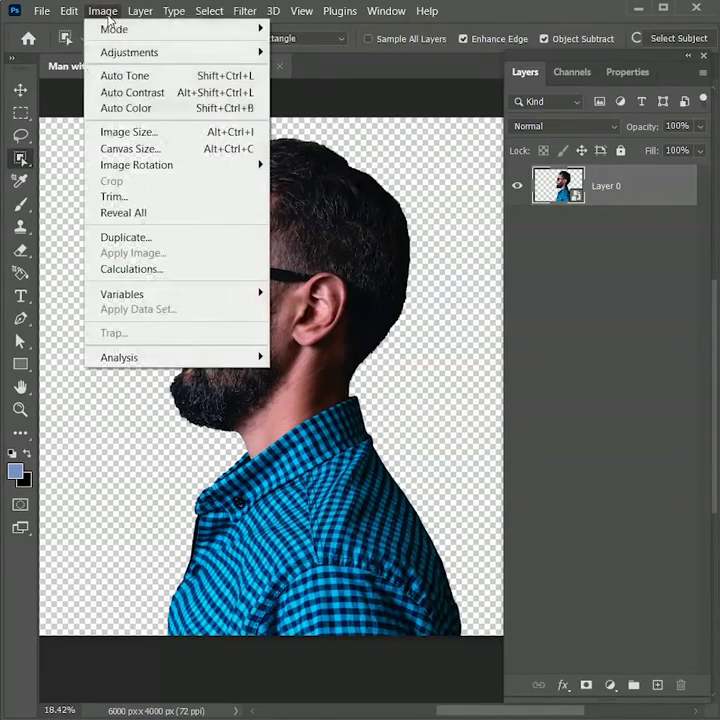
pyautogui.click(115, 131)
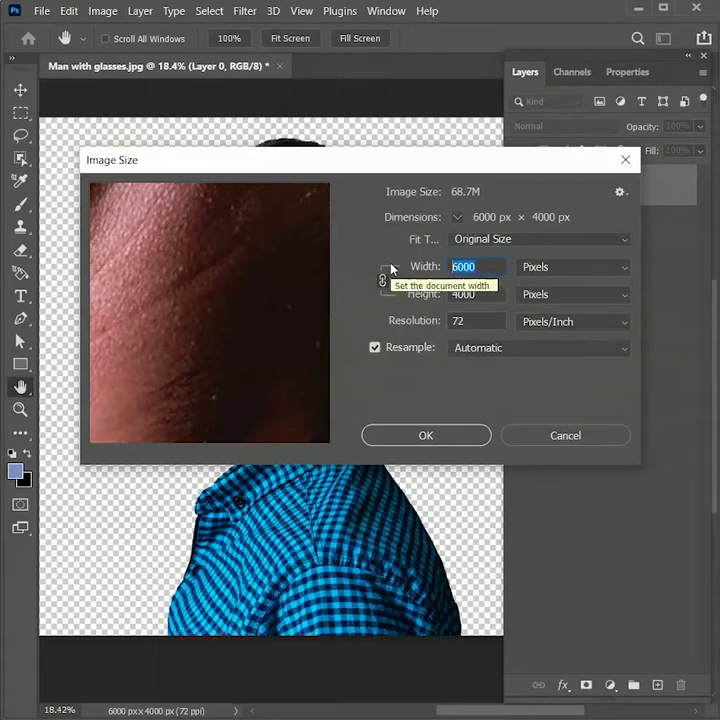
pyautogui.write('3000')
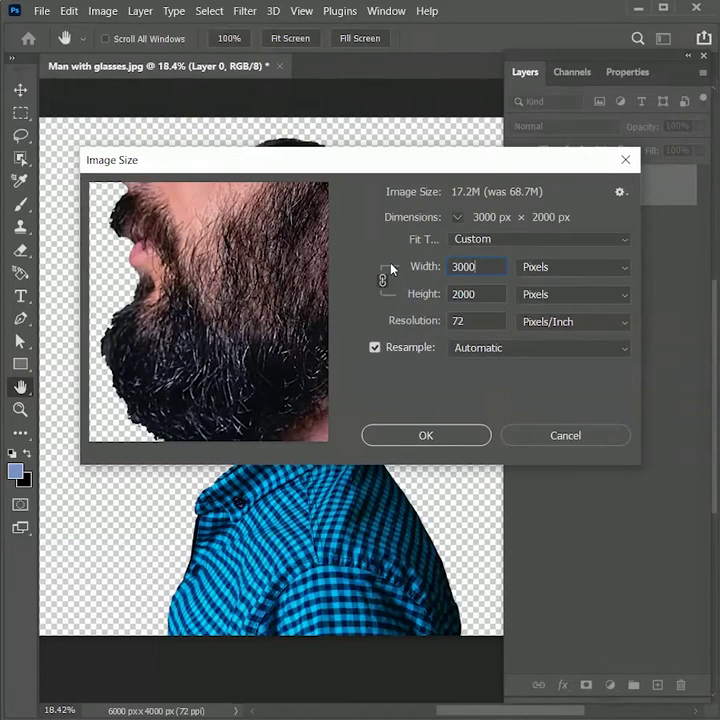
pyautogui.press('Return')
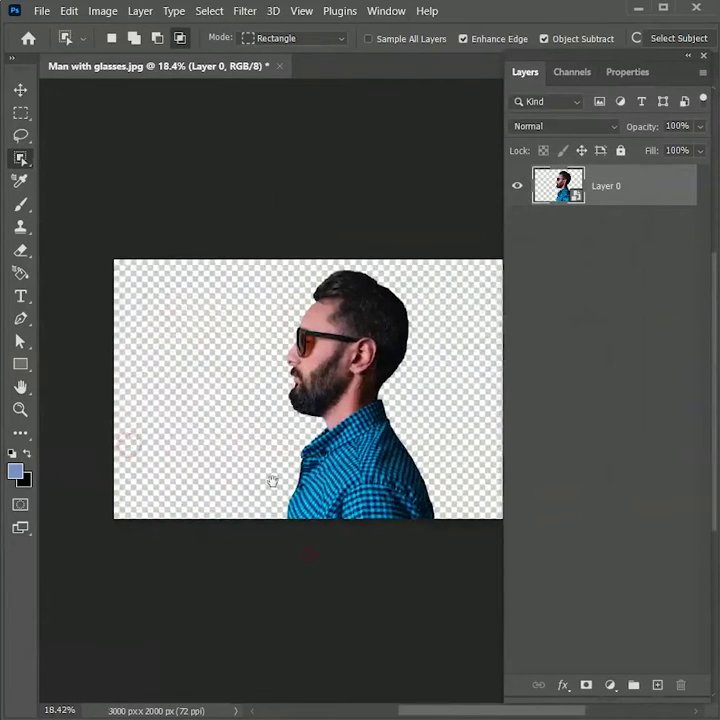
# Move the cut-out man into the left half of the canvas, leaving empty space behind his head
pyautogui.scroll(2, 273, 479)
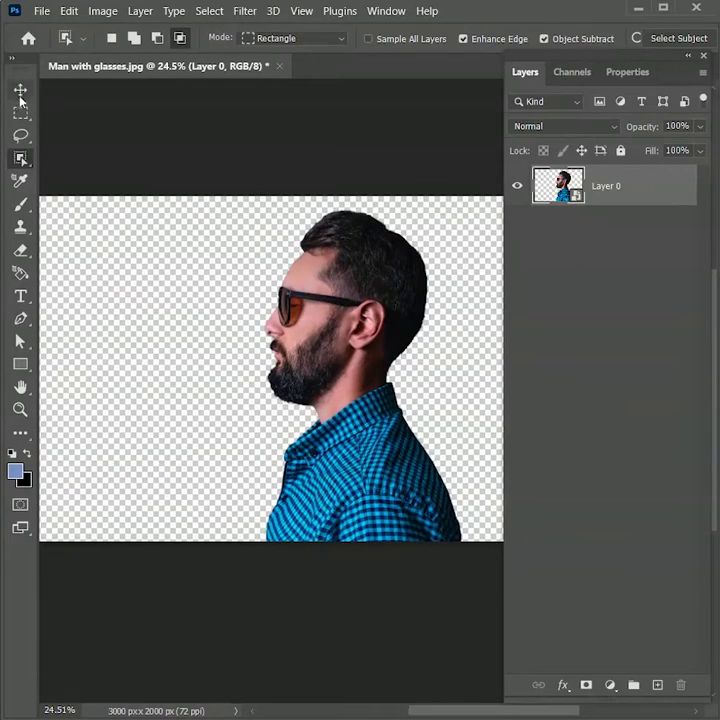
pyautogui.click(20, 92)
pyautogui.moveTo(382, 476); pyautogui.dragTo(200, 482)
pyautogui.moveTo(149, 559); pyautogui.dragTo(183, 538)
pyautogui.moveTo(213, 468); pyautogui.dragTo(252, 468)
pyautogui.moveTo(306, 485); pyautogui.dragTo(250, 507)
pyautogui.scroll(-3, 362, 405)
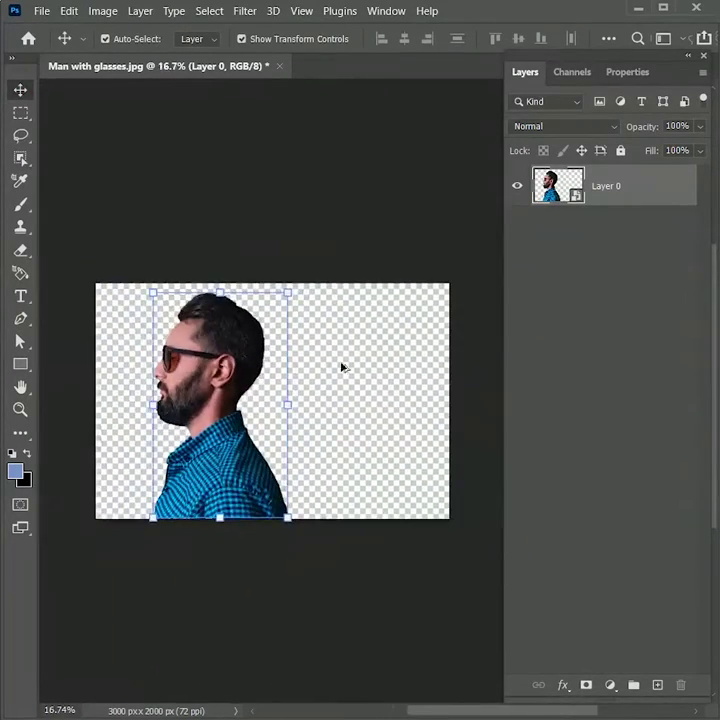
# Add a gradient fill layer that uses the Black, White preset from the Basics group
pyautogui.scroll(5, 273, 412)
pyautogui.moveTo(214, 521); pyautogui.dragTo(316, 479)
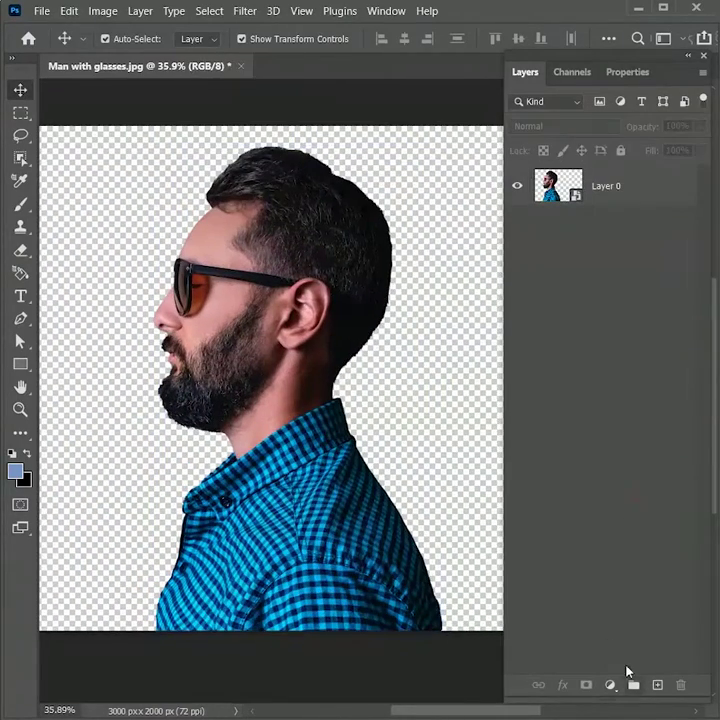
pyautogui.click(612, 685)
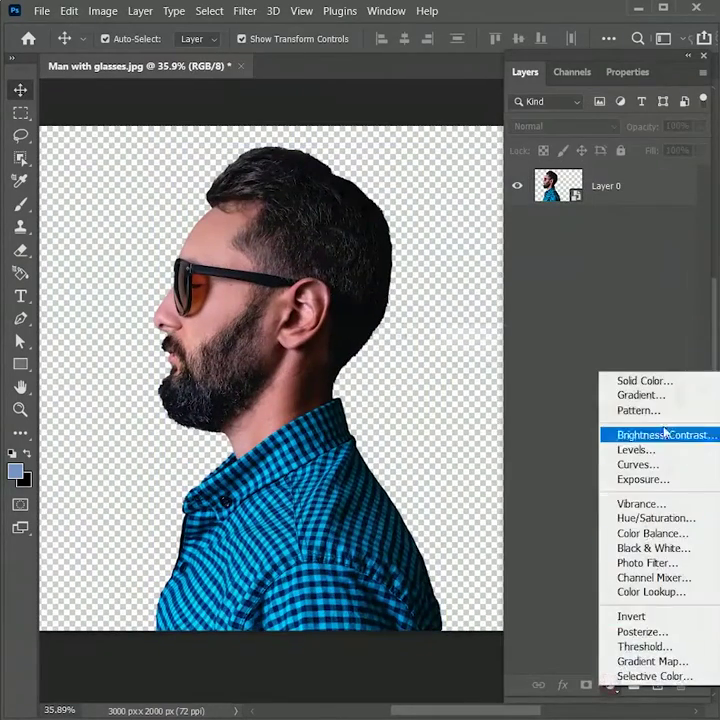
pyautogui.click(643, 394)
pyautogui.click(479, 376)
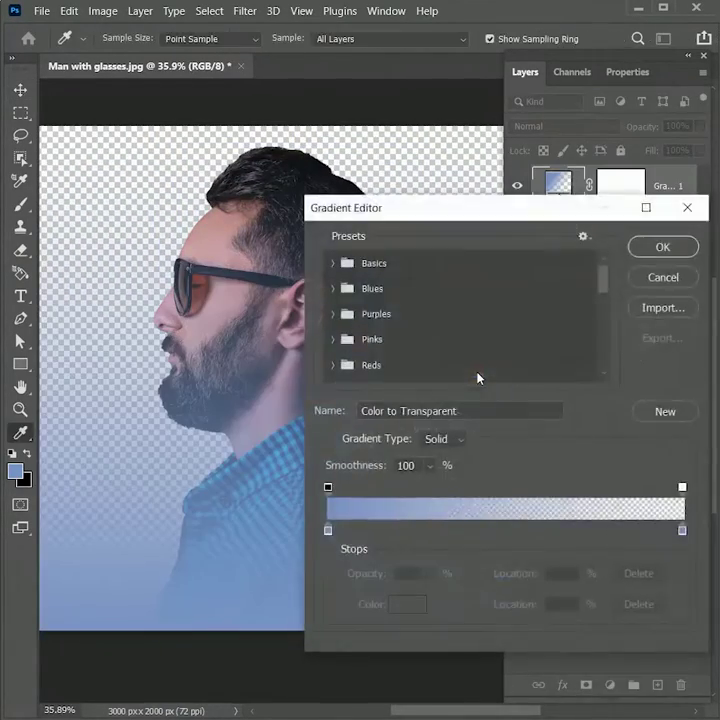
pyautogui.click(333, 264)
pyautogui.click(409, 292)
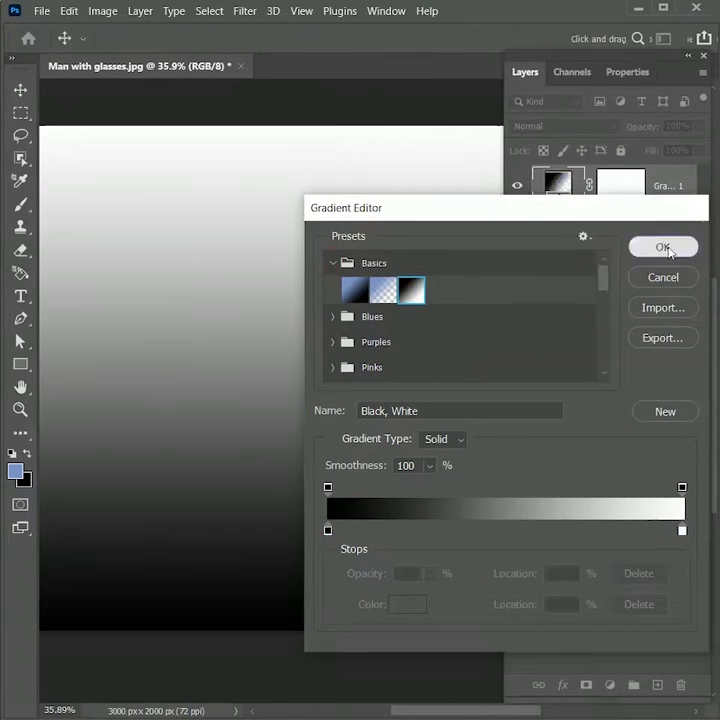
pyautogui.click(663, 248)
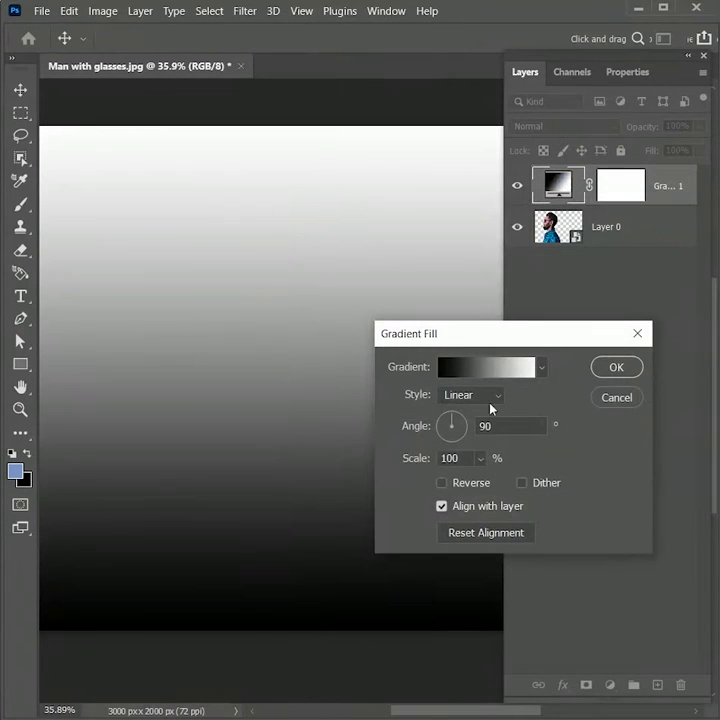
# Make the gradient fill radial and reversed, with its scale set to 300%
pyautogui.click(494, 398)
pyautogui.click(479, 429)
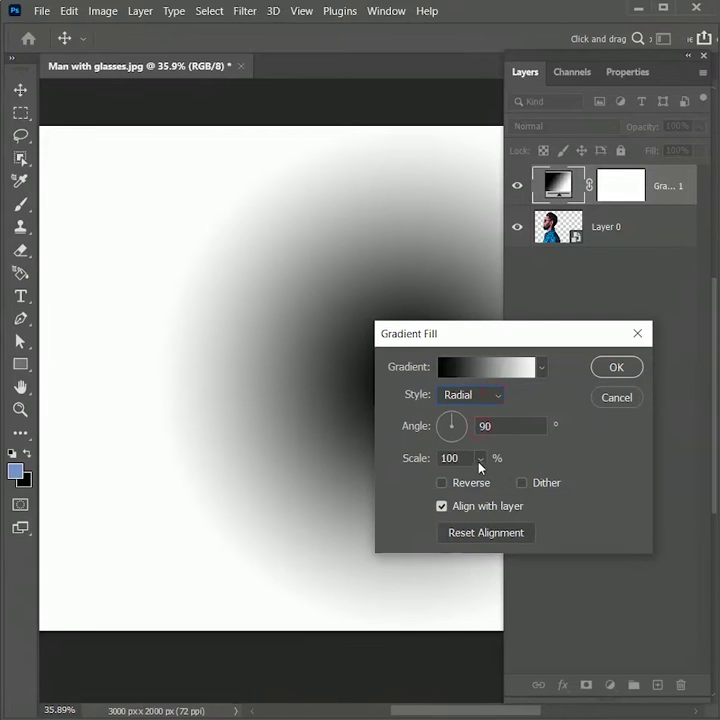
pyautogui.click(469, 484)
pyautogui.click(480, 460)
pyautogui.moveTo(483, 484); pyautogui.dragTo(500, 485)
pyautogui.write('300')
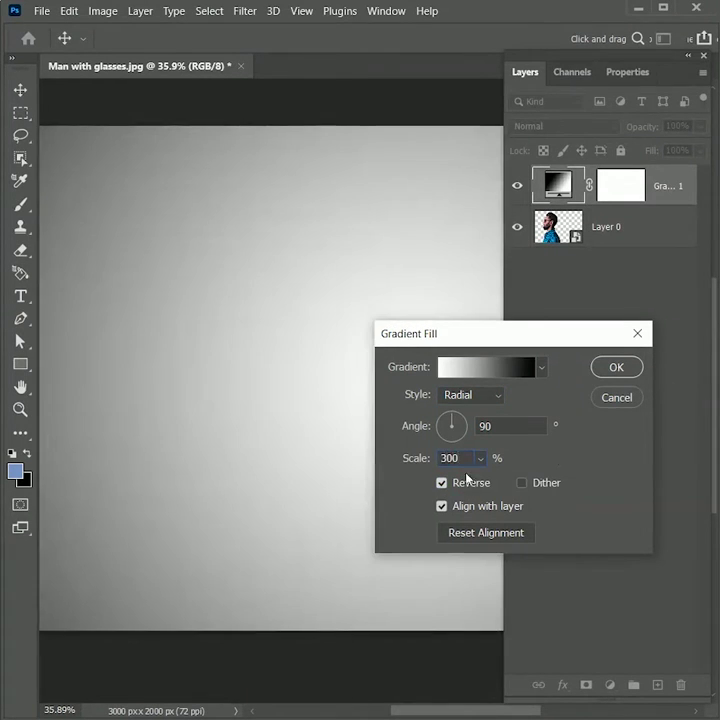
pyautogui.click(620, 368)
# Place the gradient fill layer beneath the man's layer and rename it BG
pyautogui.hotkey('ctrl', '0')
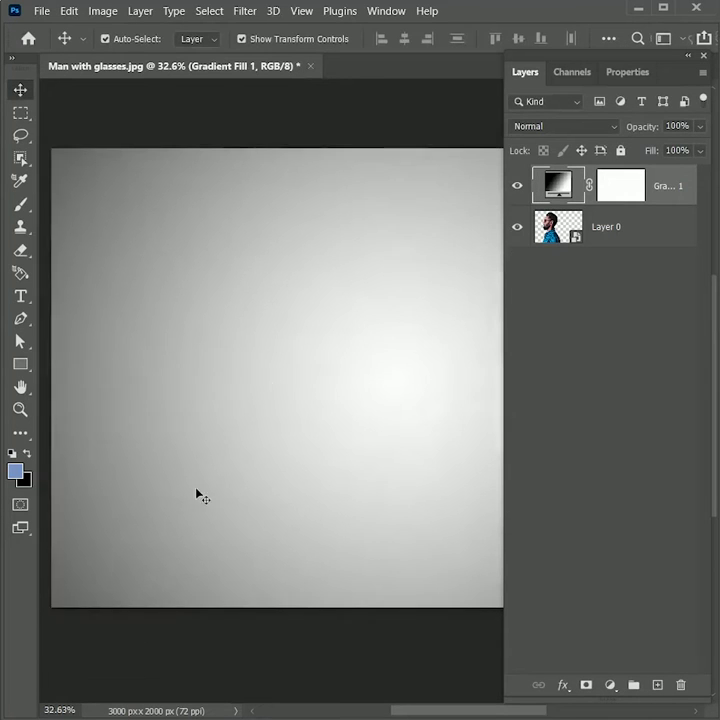
pyautogui.moveTo(667, 188); pyautogui.dragTo(626, 265)
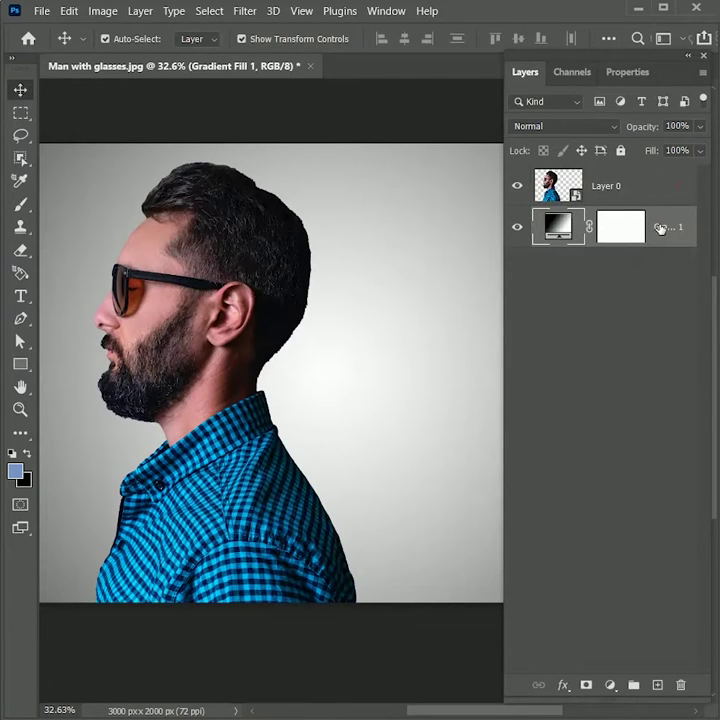
pyautogui.write('BG')
pyautogui.press('Return')
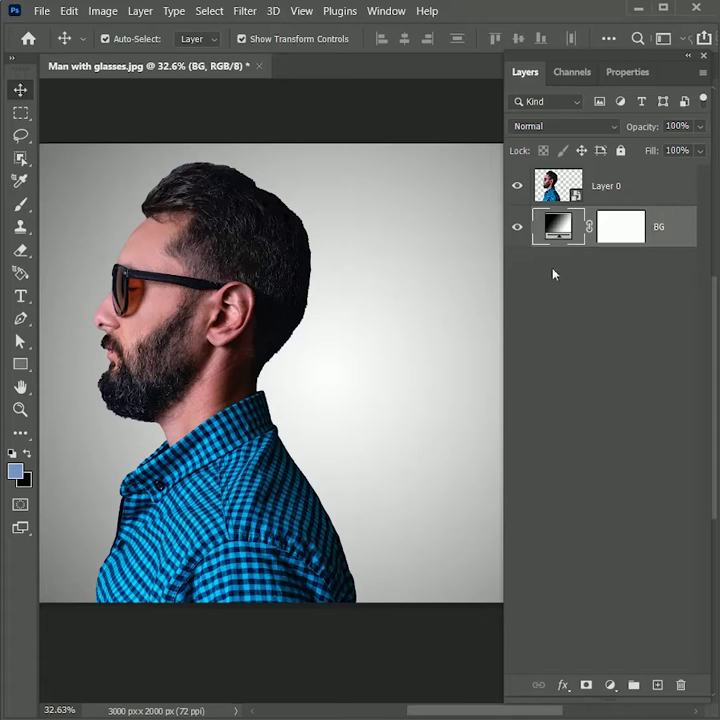
# Rename the man's layer Main Image and add a white layer mask to it
pyautogui.scroll(1, 433, 285)
pyautogui.click(642, 196)
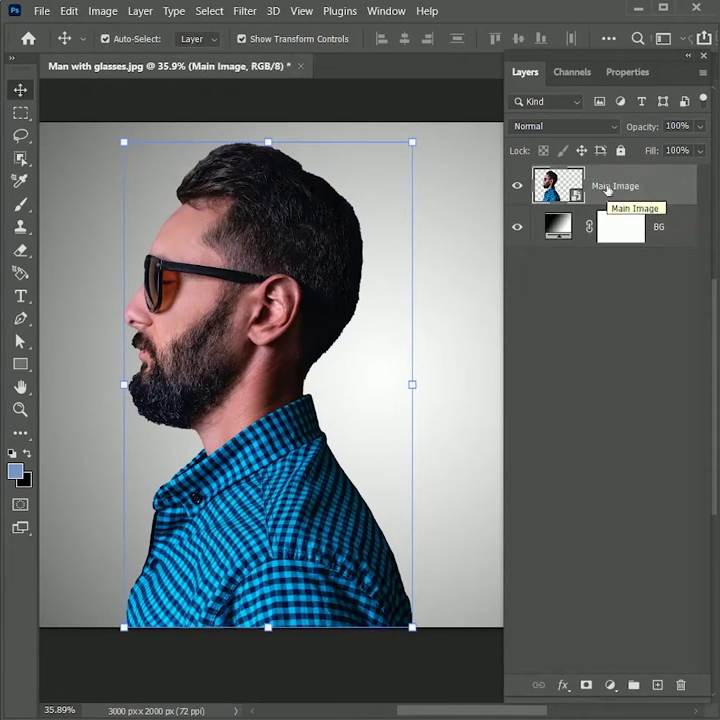
pyautogui.click(25, 206)
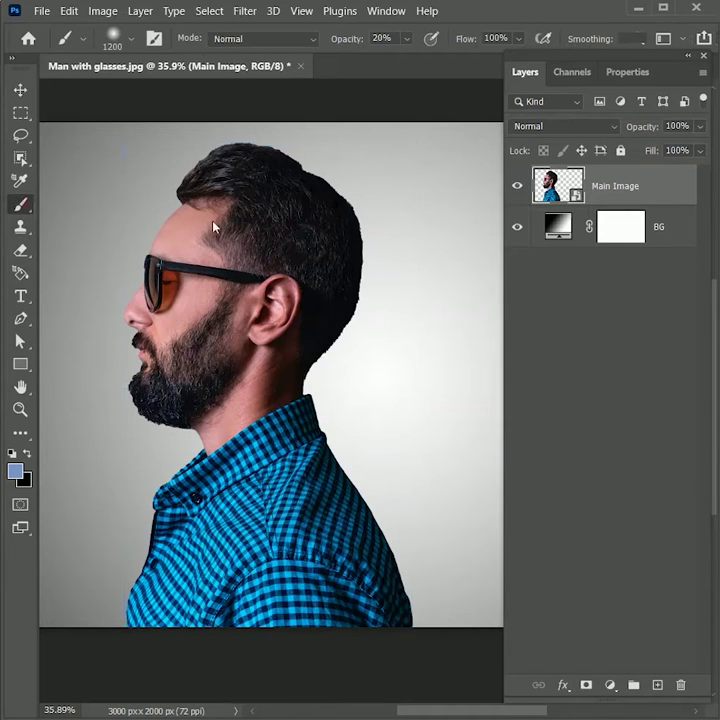
pyautogui.click(585, 687)
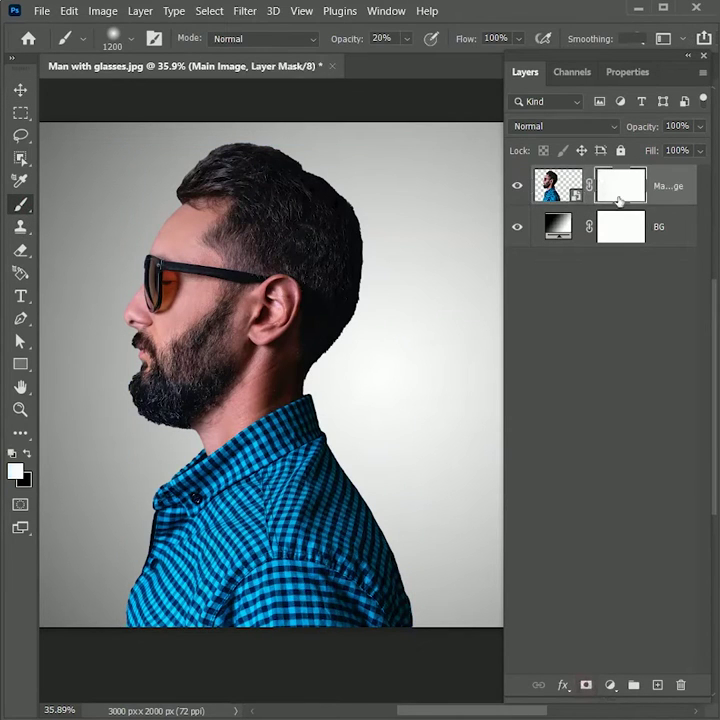
# Choose the Dispersion 20 brush from the 20 Dispersion Brushes set
pyautogui.rightClick(249, 302)
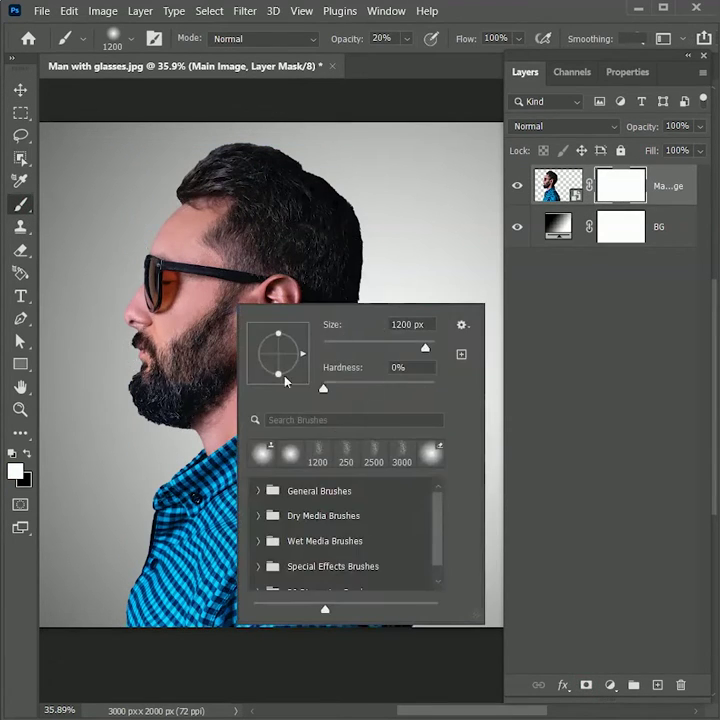
pyautogui.scroll(-1, 436, 515)
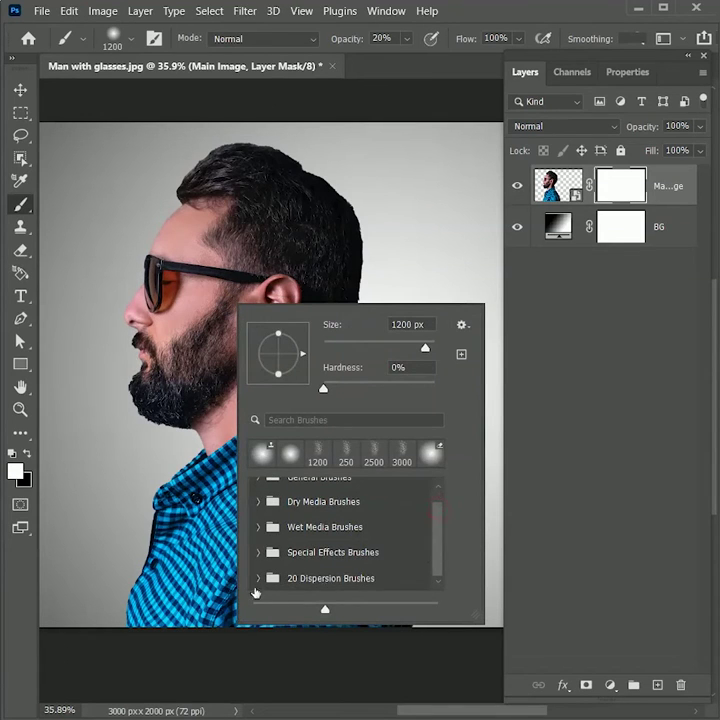
pyautogui.scroll(-5, 338, 575)
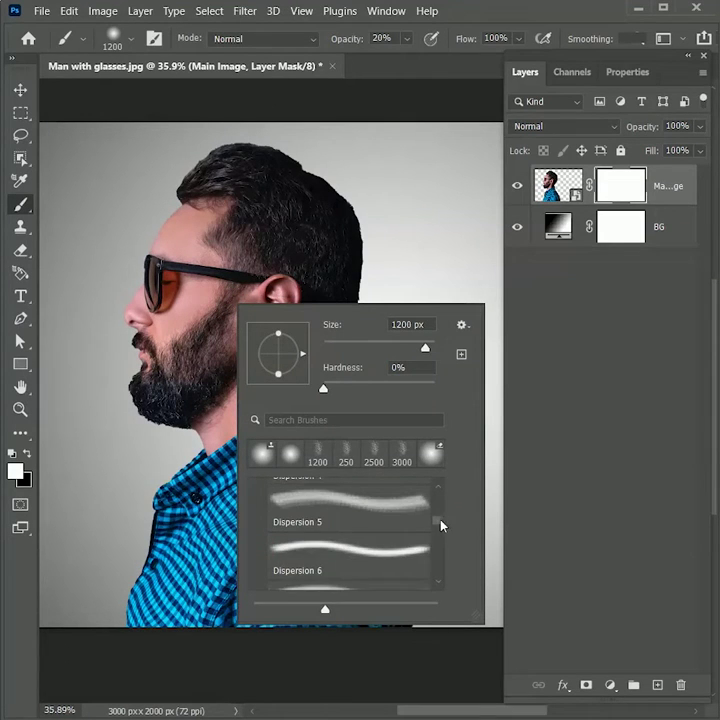
pyautogui.moveTo(441, 525); pyautogui.dragTo(433, 583)
pyautogui.click(353, 564)
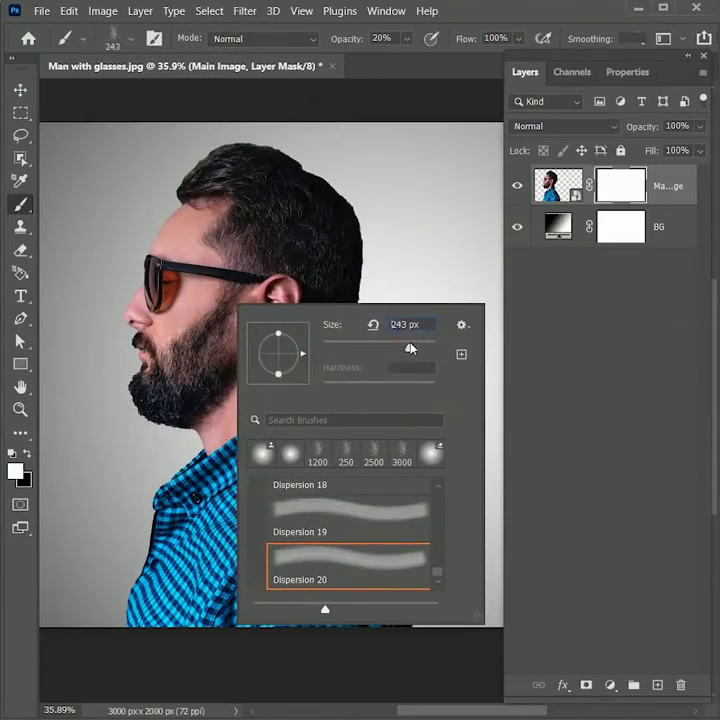
# Stamp the dispersion brush at 700 px in black at 100% opacity on the mask over the back of the man's head
pyautogui.click(357, 248)
pyautogui.scroll(6, 364, 248)
pyautogui.moveTo(290, 320); pyautogui.dragTo(310, 402)
pyautogui.press(']')
pyautogui.press(']')
pyautogui.press(']')
pyautogui.press(']')
pyautogui.press(']')
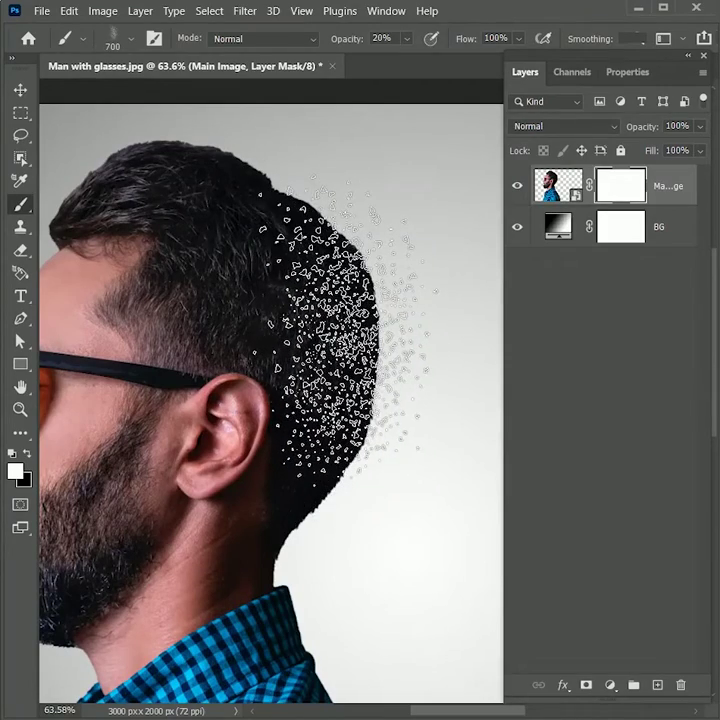
pyautogui.press('x')
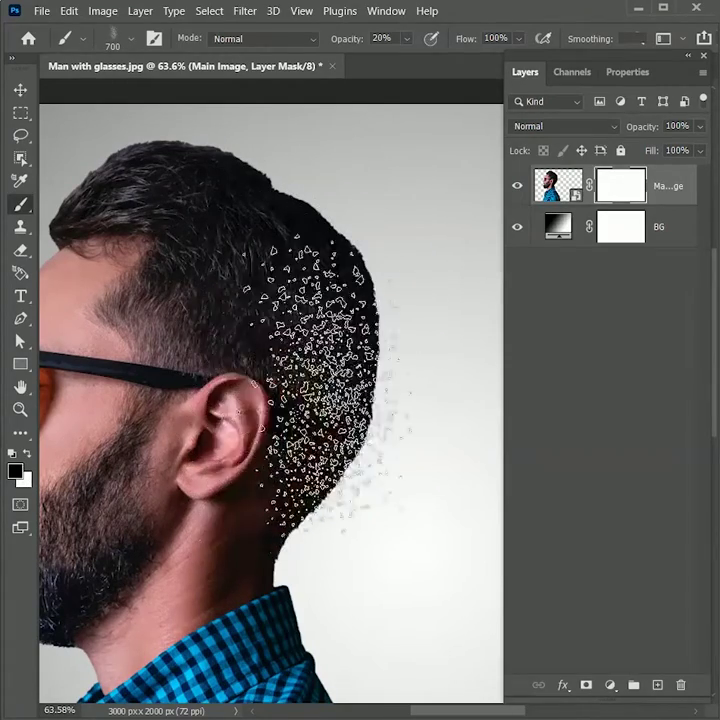
pyautogui.press('0')
pyautogui.click(363, 366)
# Rotate the dispersion brush tip and stamp more fragments on the mask over the upper back of the hair
pyautogui.moveTo(298, 137); pyautogui.dragTo(318, 228)
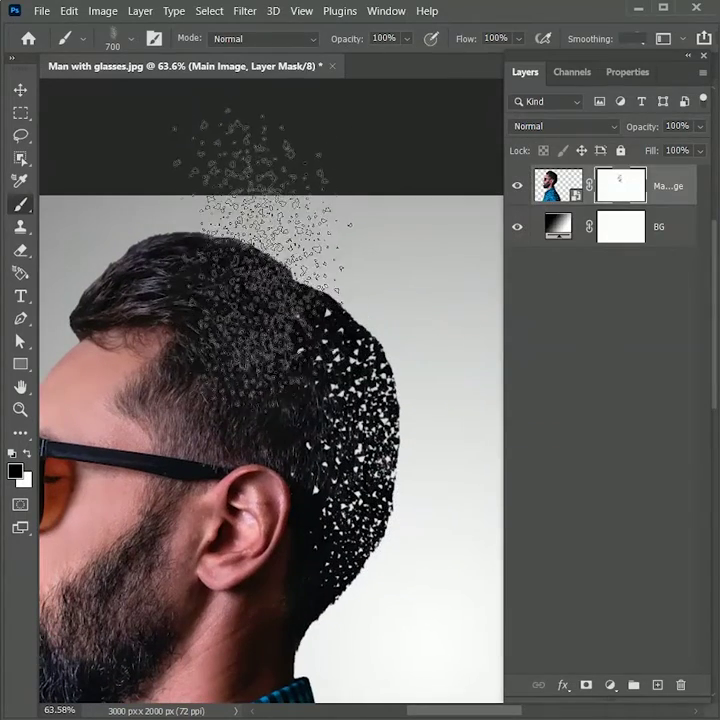
pyautogui.rightClick(273, 290)
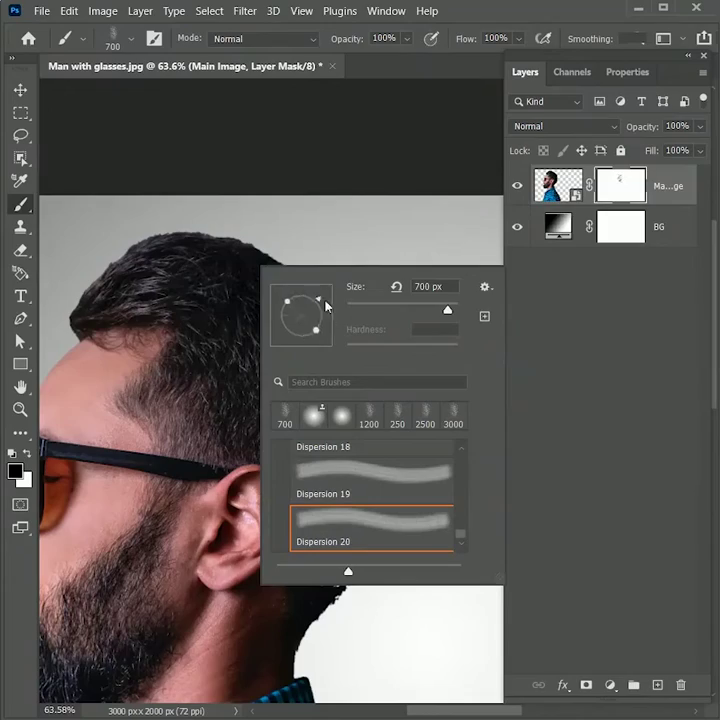
pyautogui.click(230, 229)
pyautogui.click(350, 292)
# Stamp dispersion fragments on the mask down the nape, the shirt collar and the upper back
pyautogui.moveTo(319, 601); pyautogui.dragTo(235, 335)
pyautogui.click(326, 357)
pyautogui.click(328, 475)
pyautogui.click(323, 344)
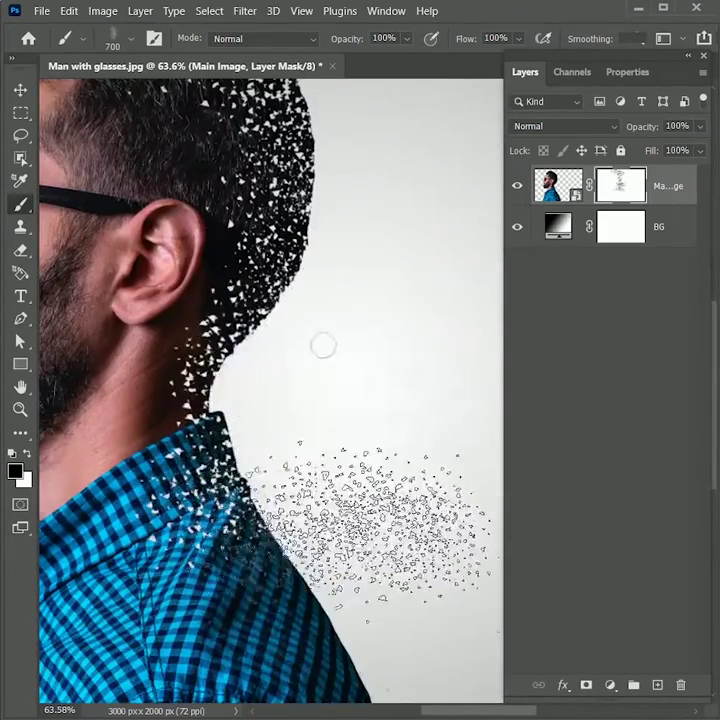
pyautogui.click(370, 526)
# Rotate the dispersion brush tip and stamp 700 px fragments on the mask along the lower back of the shirt
pyautogui.moveTo(351, 609); pyautogui.dragTo(281, 362)
pyautogui.rightClick(272, 312)
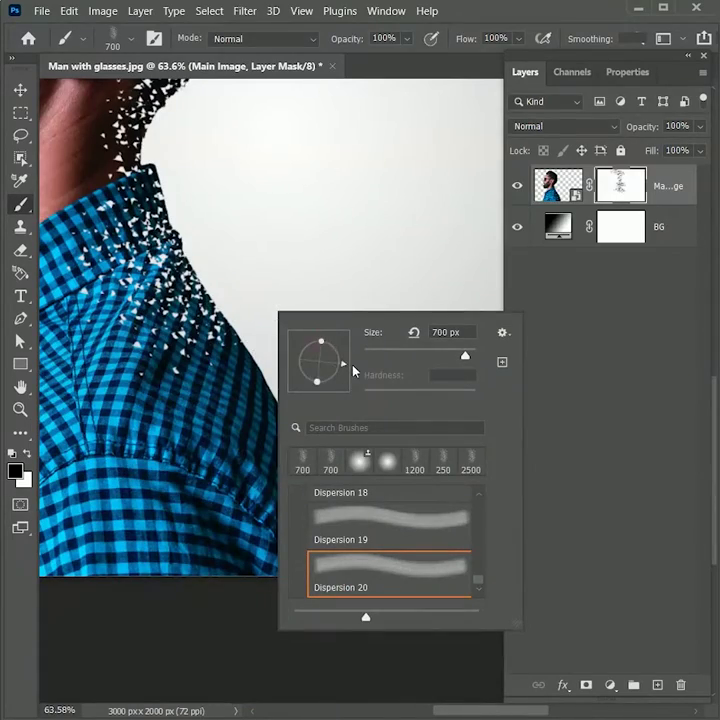
pyautogui.moveTo(343, 365)
pyautogui.mouseDown()
pyautogui.moveTo(343, 354)
pyautogui.moveTo(430, 595)
pyautogui.mouseUp()
pyautogui.click(242, 437)
# Reduce the dispersion brush to 300 px and stamp finer fragments on the mask along the outer edge of the man's back
pyautogui.press('[')
pyautogui.press('[')
pyautogui.press('[')
pyautogui.press('[')
pyautogui.moveTo(350, 252); pyautogui.dragTo(415, 489)
pyautogui.click(170, 200)
pyautogui.click(324, 288)
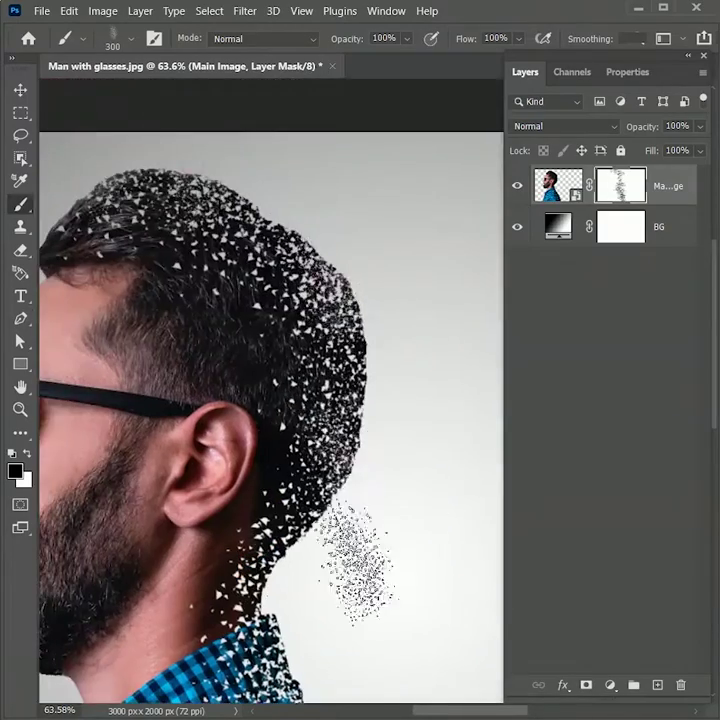
# Stamp 300 px dispersion fragments on the mask along the nape and the back edge of the head
pyautogui.moveTo(357, 562); pyautogui.dragTo(334, 272)
pyautogui.click(302, 562)
pyautogui.moveTo(334, 667); pyautogui.dragTo(294, 458)
pyautogui.moveTo(320, 335); pyautogui.dragTo(366, 531)
pyautogui.click(282, 356)
pyautogui.click(324, 443)
pyautogui.click(275, 325)
# Rotate the dispersion brush tip and stamp 300 px fragments on the mask along the upper back and crown of the hair
pyautogui.moveTo(371, 190); pyautogui.dragTo(339, 390)
pyautogui.click(310, 236)
pyautogui.moveTo(285, 195); pyautogui.dragTo(394, 388)
pyautogui.rightClick(360, 286)
pyautogui.moveTo(424, 343); pyautogui.dragTo(424, 326)
pyautogui.click(248, 261)
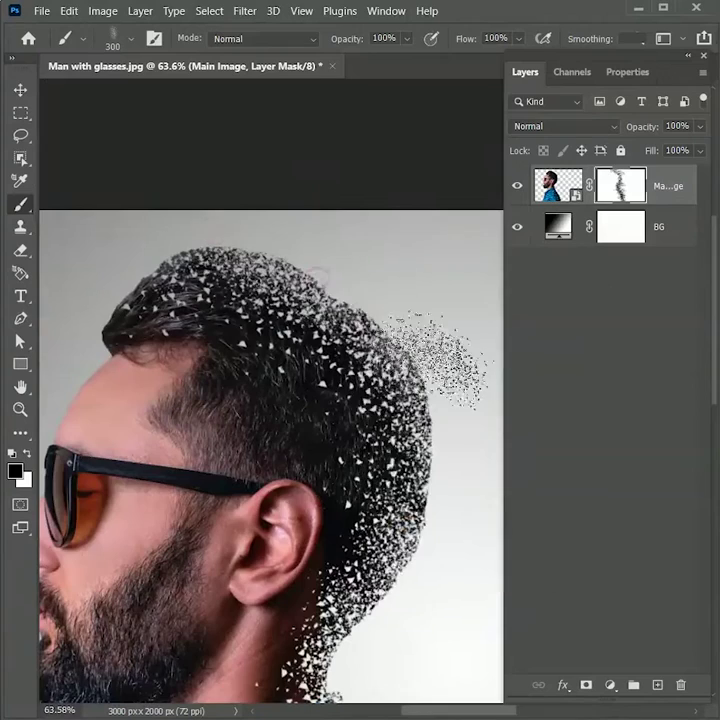
pyautogui.scroll(-4, 337, 434)
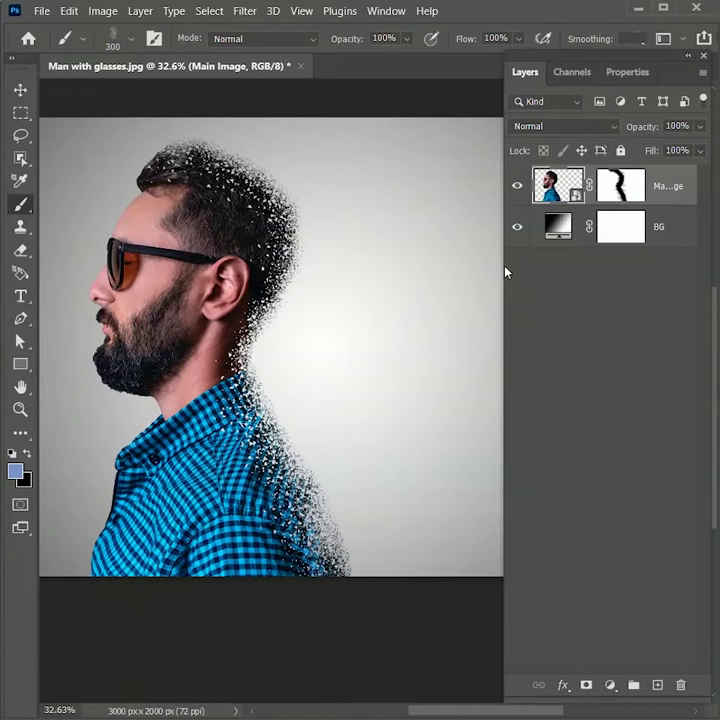
# Duplicate the Main Image layer and delete the layer mask from the copy
pyautogui.moveTo(504, 265); pyautogui.dragTo(486, 264)
pyautogui.rightClick(636, 190)
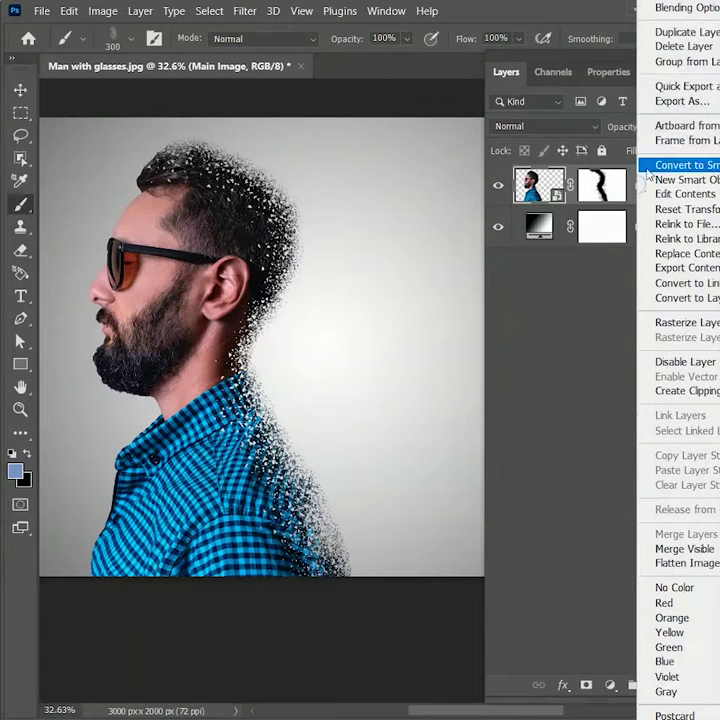
pyautogui.click(665, 29)
pyautogui.click(569, 262)
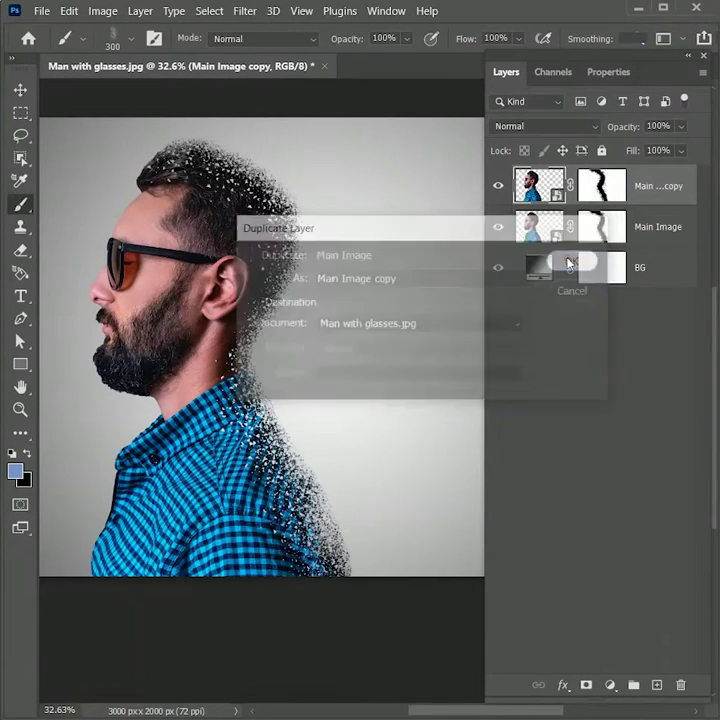
pyautogui.moveTo(603, 186); pyautogui.dragTo(685, 685)
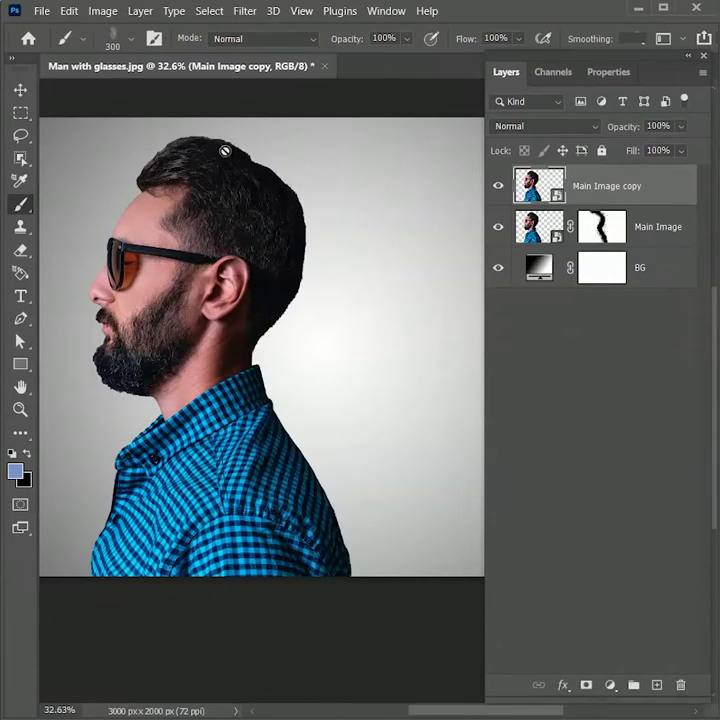
# Open Liquify on the Main Image copy and push the back of the head and body outward to the right with the Forward Warp tool
pyautogui.click(245, 11)
pyautogui.click(270, 166)
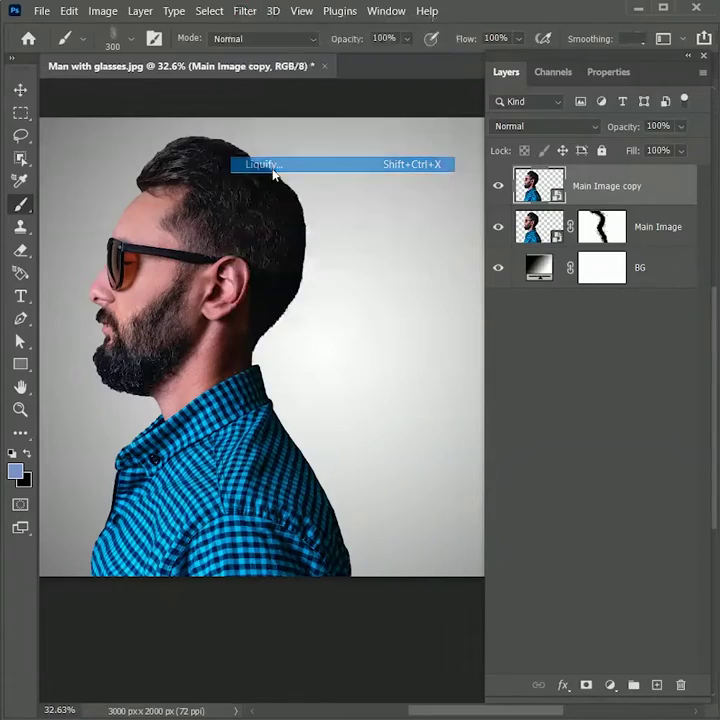
pyautogui.scroll(5, 283, 204)
pyautogui.moveTo(310, 413); pyautogui.dragTo(225, 386)
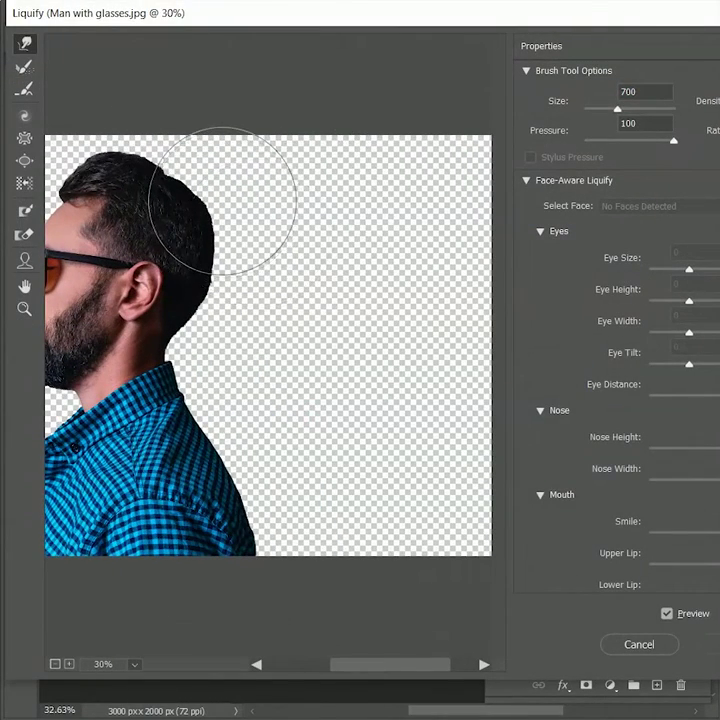
pyautogui.moveTo(157, 157)
pyautogui.mouseDown()
pyautogui.moveTo(200, 262)
pyautogui.moveTo(117, 115)
pyautogui.moveTo(225, 138)
pyautogui.moveTo(197, 283)
pyautogui.moveTo(170, 366)
pyautogui.moveTo(271, 570)
pyautogui.moveTo(219, 440)
pyautogui.moveTo(271, 397)
pyautogui.moveTo(262, 500)
pyautogui.moveTo(274, 490)
pyautogui.moveTo(323, 532)
pyautogui.moveTo(350, 512)
pyautogui.moveTo(472, 533)
pyautogui.moveTo(232, 440)
pyautogui.moveTo(185, 357)
pyautogui.moveTo(280, 410)
pyautogui.moveTo(320, 345)
pyautogui.moveTo(398, 384)
pyautogui.moveTo(333, 437)
pyautogui.moveTo(458, 547)
pyautogui.moveTo(375, 532)
pyautogui.moveTo(460, 424)
pyautogui.moveTo(513, 333)
pyautogui.mouseUp()
pyautogui.moveTo(135, 290)
pyautogui.mouseDown()
pyautogui.moveTo(190, 285)
pyautogui.moveTo(285, 228)
pyautogui.mouseUp()
pyautogui.moveTo(185, 153); pyautogui.dragTo(300, 150)
# Resize the warp brush, smear the hair and shirt across the empty area to the canvas's right edge, and apply Liquify
pyautogui.hscroll(-2, 272, 236)
pyautogui.press(']')
pyautogui.press(']')
pyautogui.press(']')
pyautogui.moveTo(272, 236); pyautogui.dragTo(400, 212)
pyautogui.hscroll(1, 400, 225)
pyautogui.moveTo(350, 240); pyautogui.dragTo(532, 227)
pyautogui.moveTo(380, 175); pyautogui.dragTo(515, 150)
pyautogui.scroll(-4, 456, 289)
pyautogui.scroll(1, 456, 289)
pyautogui.moveTo(566, 14); pyautogui.dragTo(532, 13)
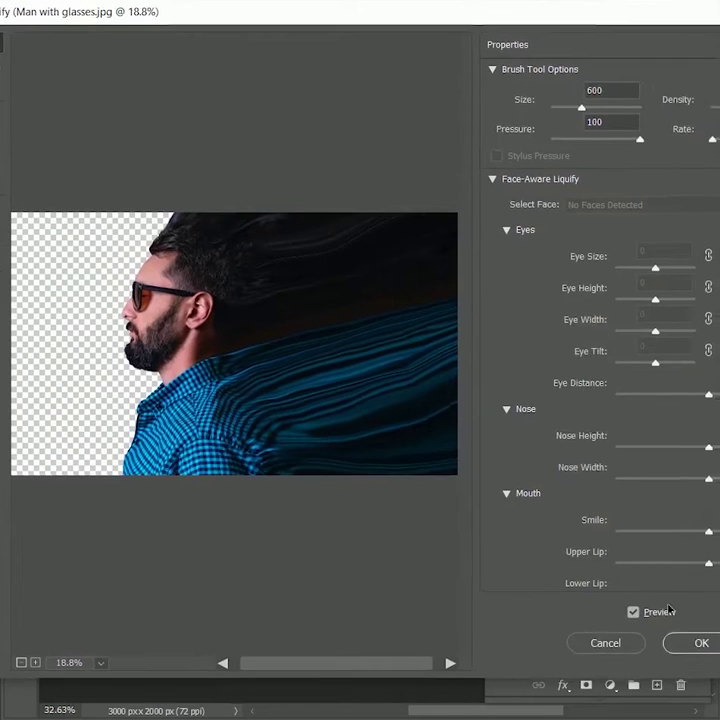
pyautogui.click(692, 641)
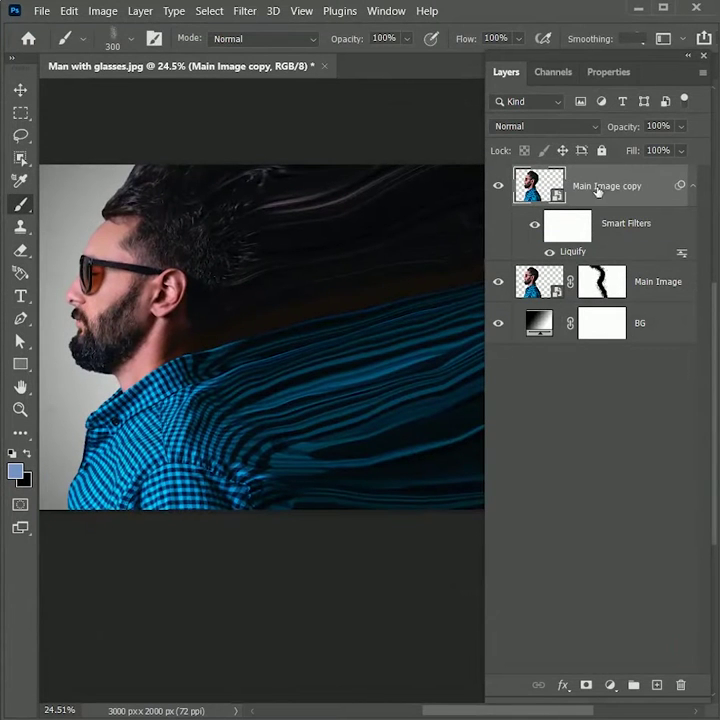
# Rename the liquified layer as Large Particles and collapse its smart filter list
pyautogui.click(623, 197)
pyautogui.write('Large Particles')
pyautogui.press('Return')
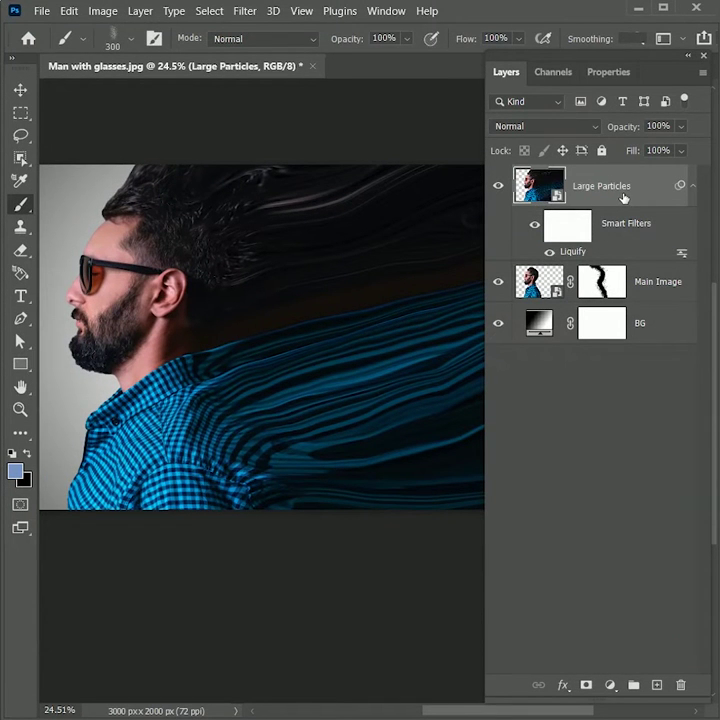
pyautogui.click(692, 188)
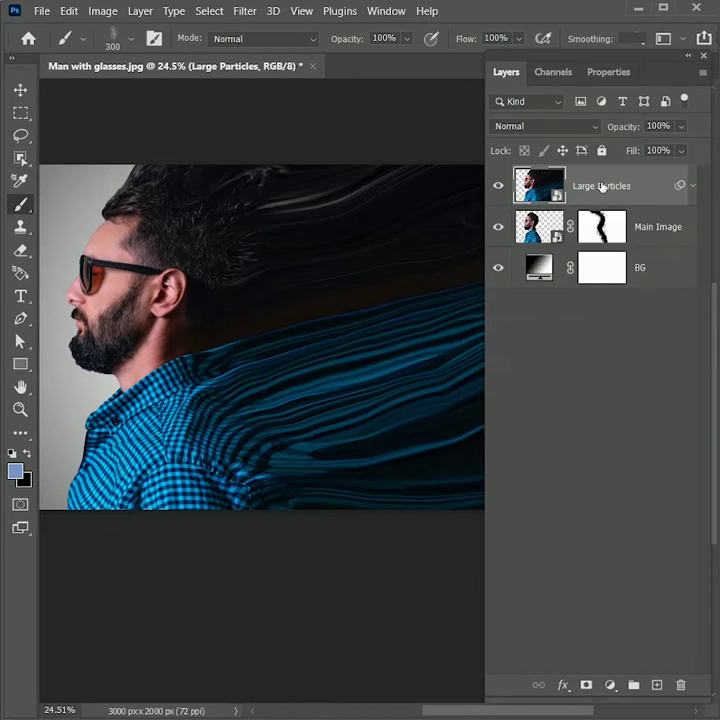
# Duplicate the Large Particles layer twice, naming the copies Small Particles and Blur Particles
pyautogui.hotkey('ctrl', 'j')
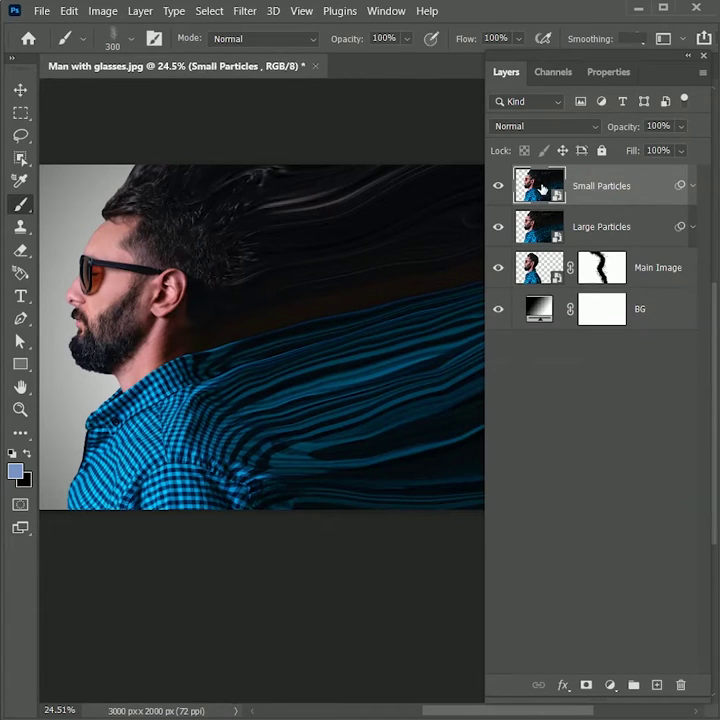
pyautogui.click(640, 232)
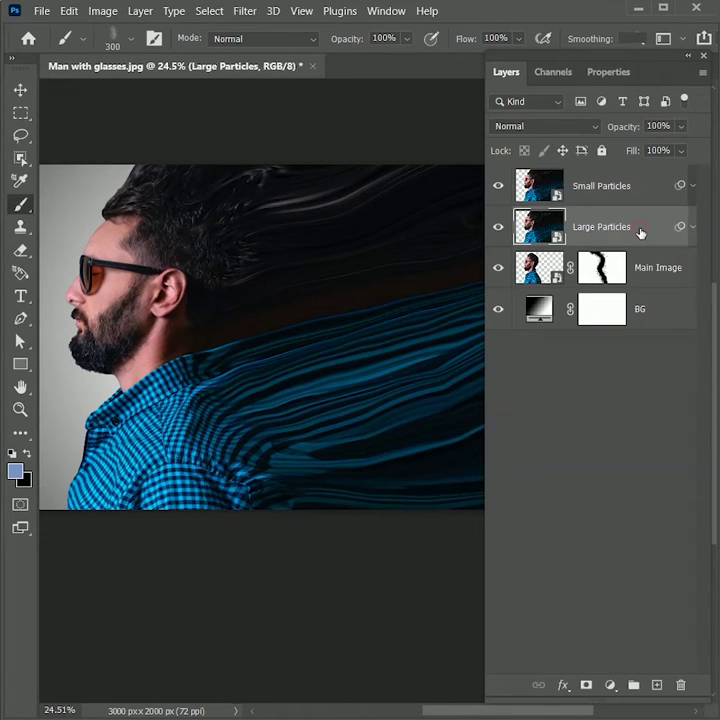
pyautogui.hotkey('ctrl', 'j')
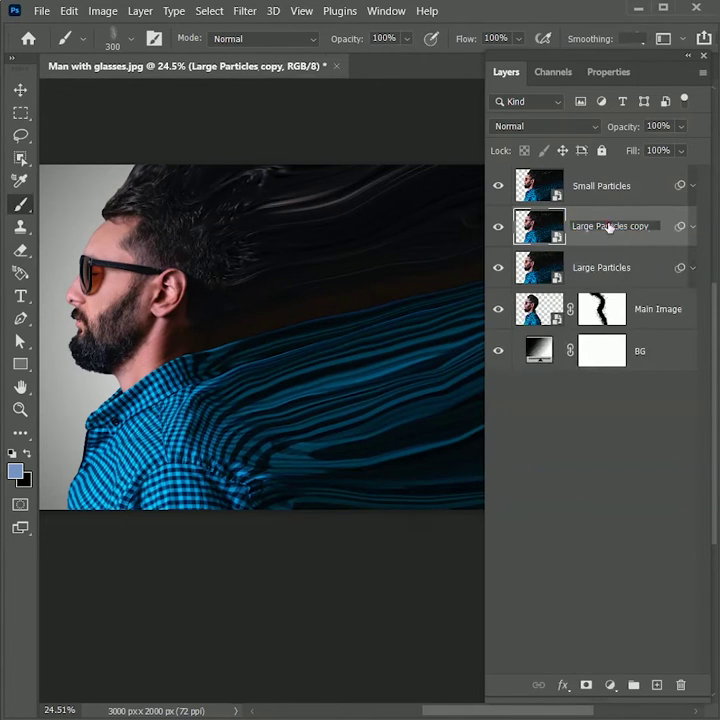
pyautogui.press('BackSpace')
pyautogui.press('Return')
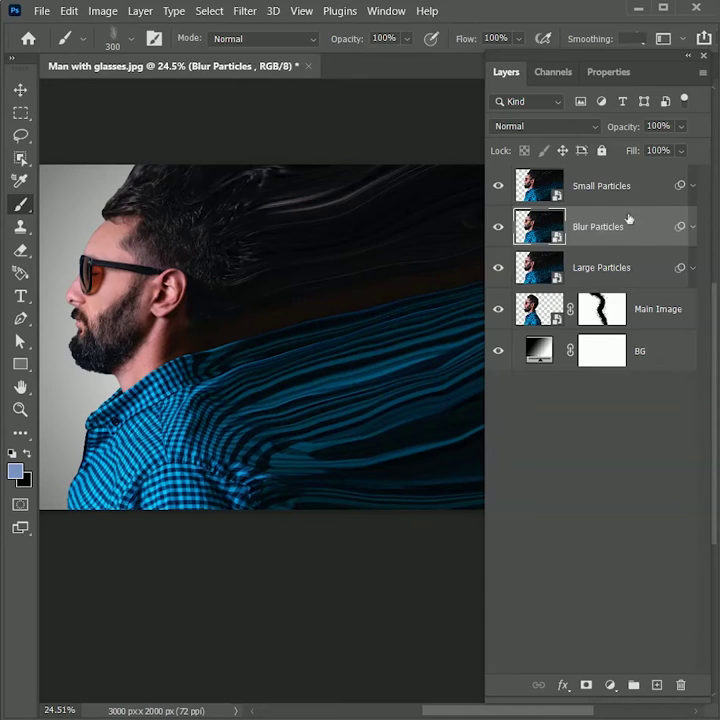
# Hide the Small Particles and Blur Particles layers and add a black layer mask to Large Particles
pyautogui.click(607, 270)
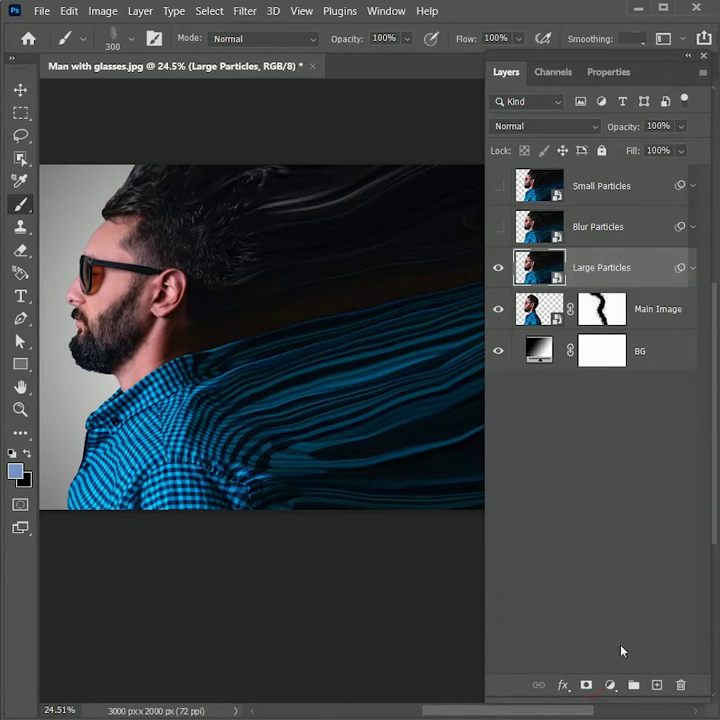
pyautogui.keyDown('alt'); pyautogui.click(587, 687); pyautogui.keyUp('alt')
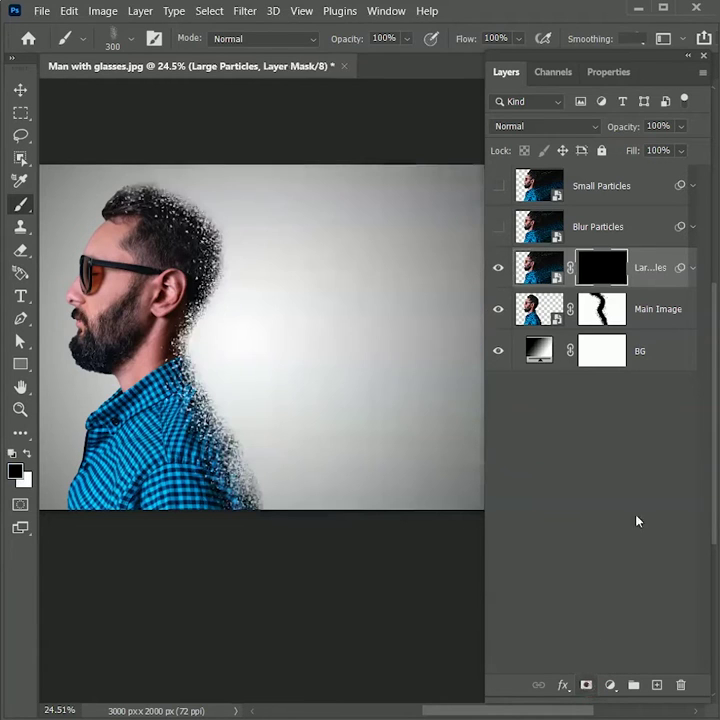
# Set the dispersion brush to 800 px in white and stamp particles on the Large Particles mask behind the man's head
pyautogui.scroll(5, 241, 267)
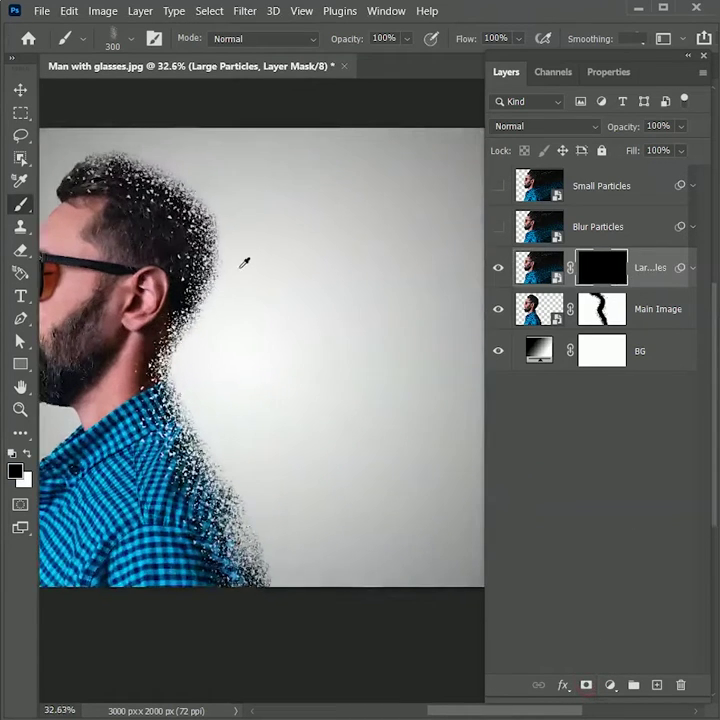
pyautogui.moveTo(249, 347); pyautogui.dragTo(296, 352)
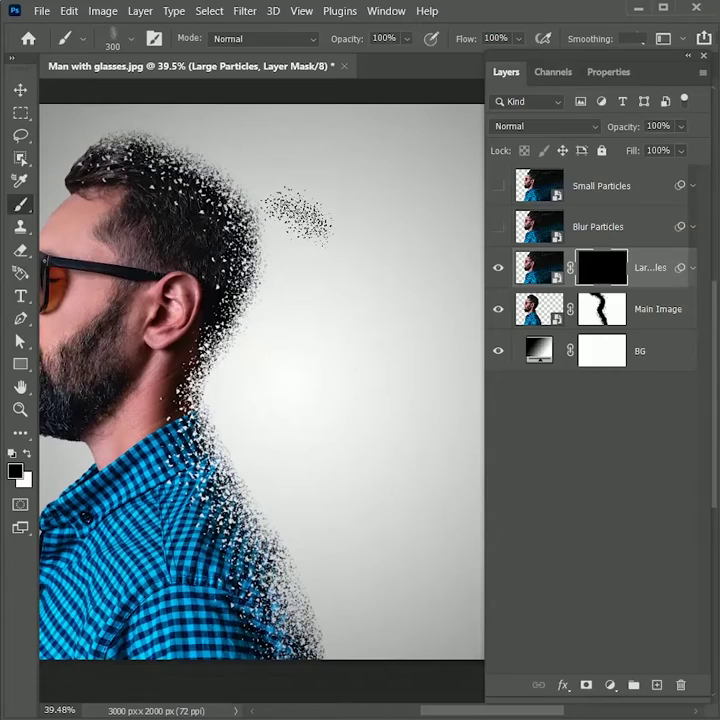
pyautogui.press(']')
pyautogui.press(']')
pyautogui.press(']')
pyautogui.press(']')
pyautogui.press(']')
pyautogui.press(']')
pyautogui.press(']')
pyautogui.press(']')
pyautogui.press(']')
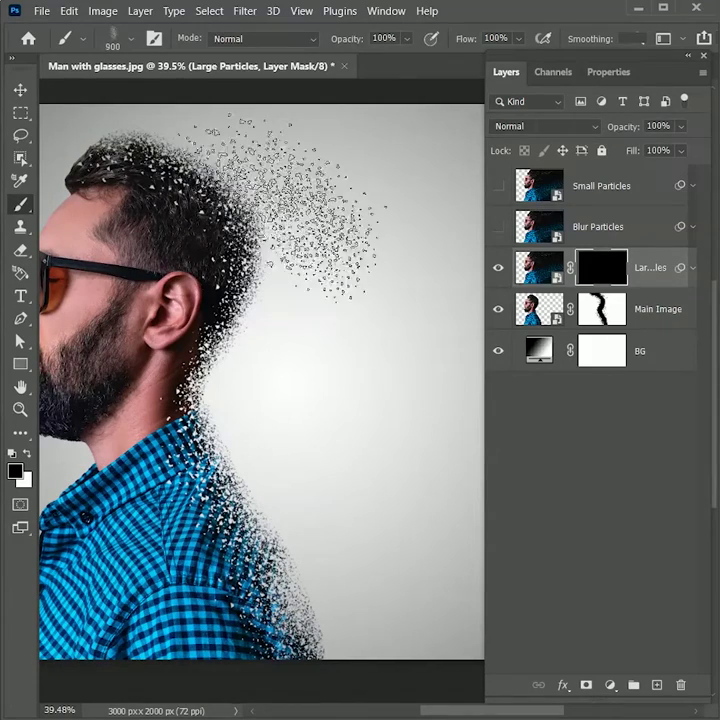
pyautogui.press('[')
pyautogui.press('[')
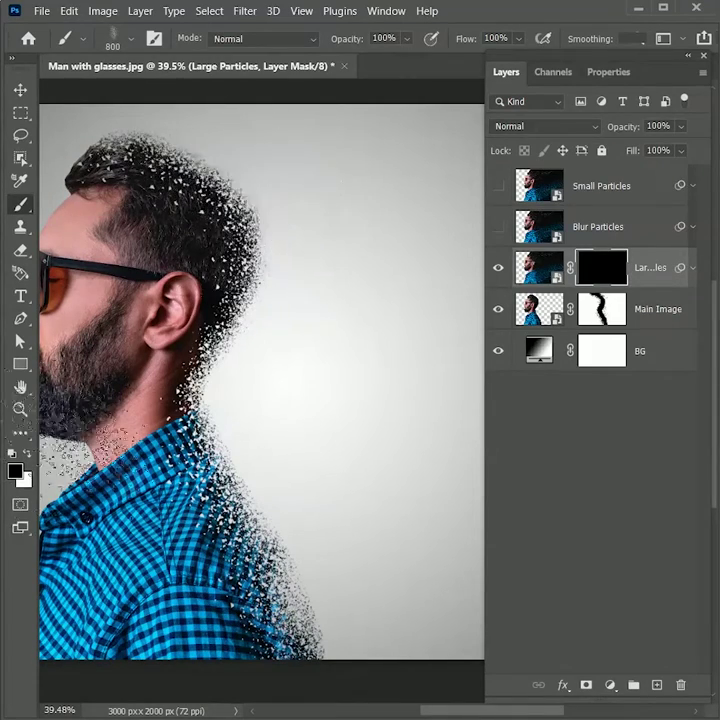
pyautogui.press('x')
pyautogui.click(254, 200)
pyautogui.click(275, 311)
# Rotate the brush tip and stamp white particles on the Large Particles mask behind the neck and shoulder
pyautogui.rightClick(235, 420)
pyautogui.moveTo(294, 436); pyautogui.dragTo(301, 447)
pyautogui.click(214, 415)
pyautogui.click(285, 520)
pyautogui.rightClick(312, 480)
pyautogui.moveTo(378, 455)
pyautogui.mouseDown()
pyautogui.moveTo(377, 448)
pyautogui.moveTo(342, 441)
pyautogui.mouseUp()
pyautogui.click(284, 416)
# Vary the brush tip angle and stamp white particles on the Large Particles mask further out from the head and back
pyautogui.rightClick(352, 514)
pyautogui.click(375, 250)
pyautogui.click(370, 475)
pyautogui.rightClick(270, 405)
pyautogui.moveTo(306, 408); pyautogui.dragTo(310, 419)
pyautogui.click(404, 282)
pyautogui.click(452, 498)
# Rotate the brush tip again and stamp 800 px white particles on the Large Particles mask over the lower and outer areas
pyautogui.rightClick(368, 535)
pyautogui.moveTo(429, 458); pyautogui.dragTo(426, 467)
pyautogui.click(364, 545)
pyautogui.moveTo(386, 556); pyautogui.dragTo(260, 570)
pyautogui.rightClick(304, 307)
pyautogui.click(400, 320)
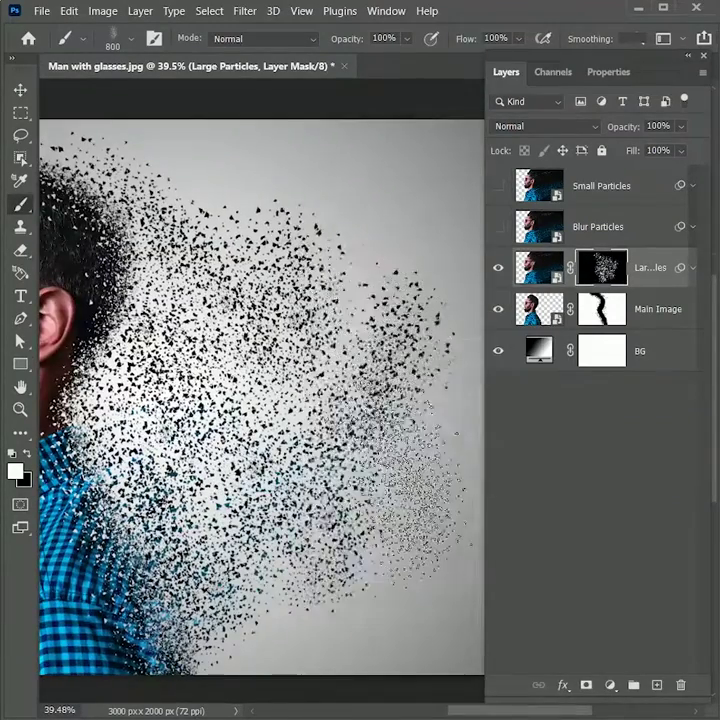
pyautogui.click(416, 495)
# Enlarge the dispersion brush to 1811 px and stamp bigger white particles on the Large Particles mask behind the man
pyautogui.scroll(-3, 275, 488)
pyautogui.rightClick(227, 386)
pyautogui.moveTo(413, 431); pyautogui.dragTo(416, 433)
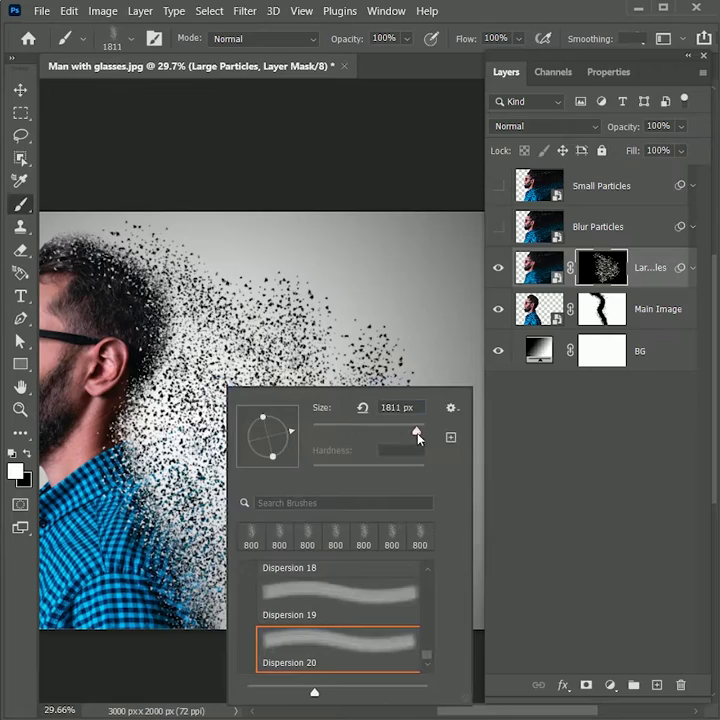
pyautogui.click(187, 446)
pyautogui.click(222, 440)
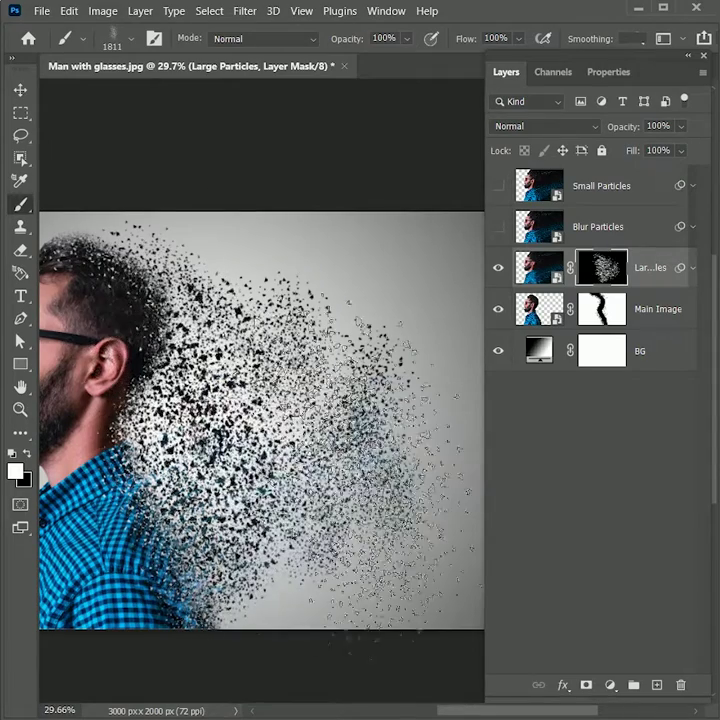
pyautogui.scroll(1, 365, 430)
pyautogui.moveTo(365, 430); pyautogui.dragTo(457, 394)
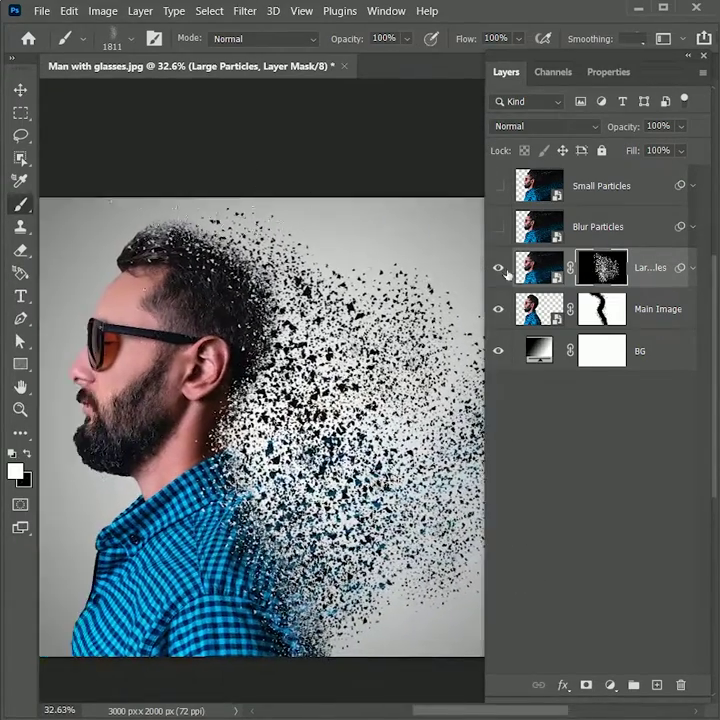
# Hide Large Particles, show the Blur Particles layer, and add a black layer mask to Blur Particles
pyautogui.click(500, 273)
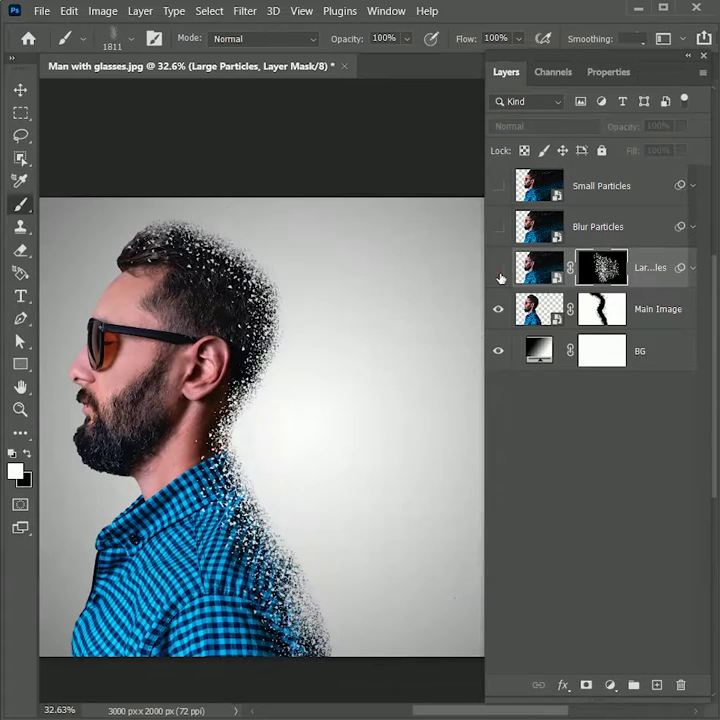
pyautogui.click(499, 228)
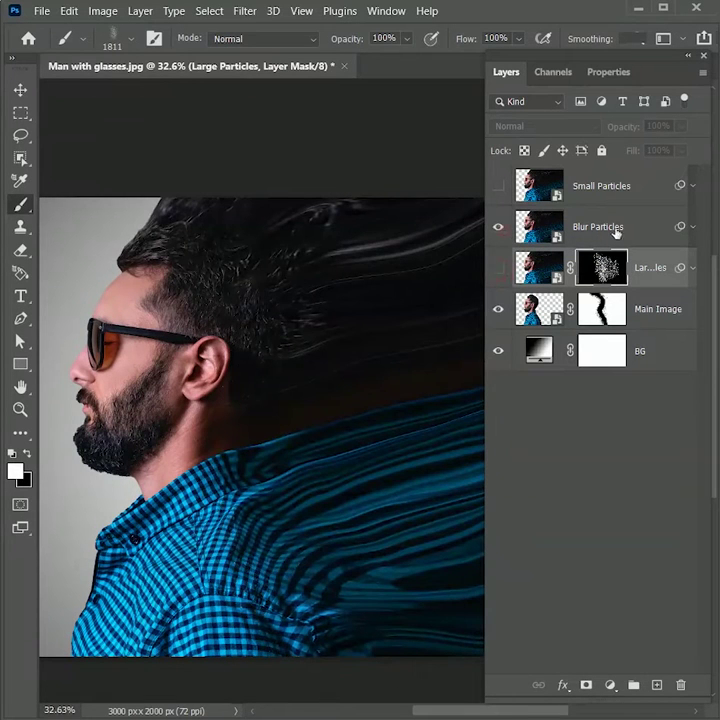
pyautogui.click(622, 231)
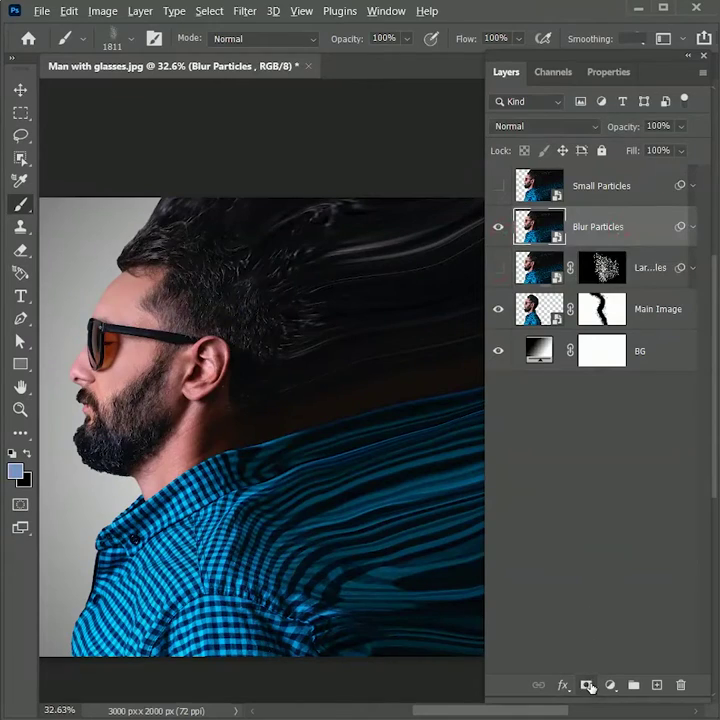
pyautogui.keyDown('alt'); pyautogui.click(590, 687); pyautogui.keyUp('alt')
# Stamp white dispersion particles on the Blur Particles mask behind the man, rotating the tip and reducing the brush to 1400 and 600 px
pyautogui.hscroll(3, 254, 415)
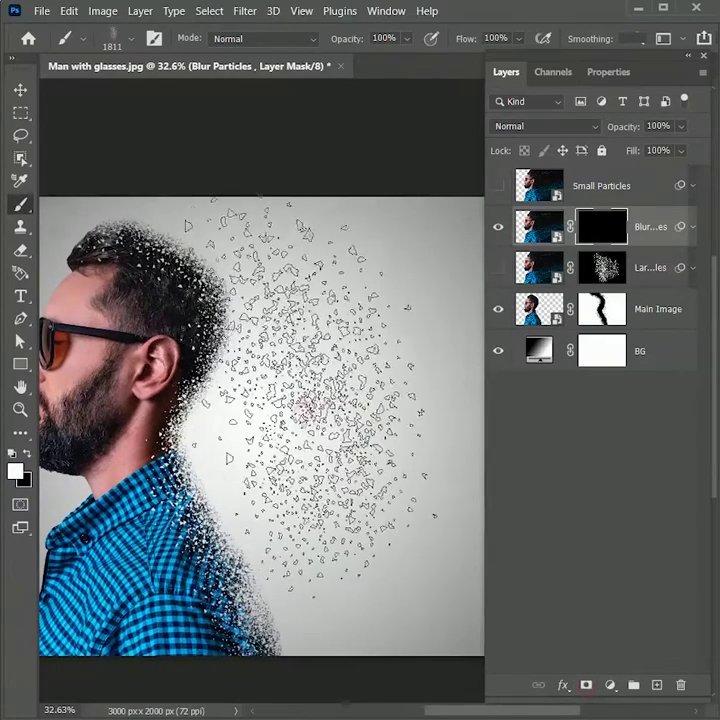
pyautogui.hotkey('alt', 'BackSpace')
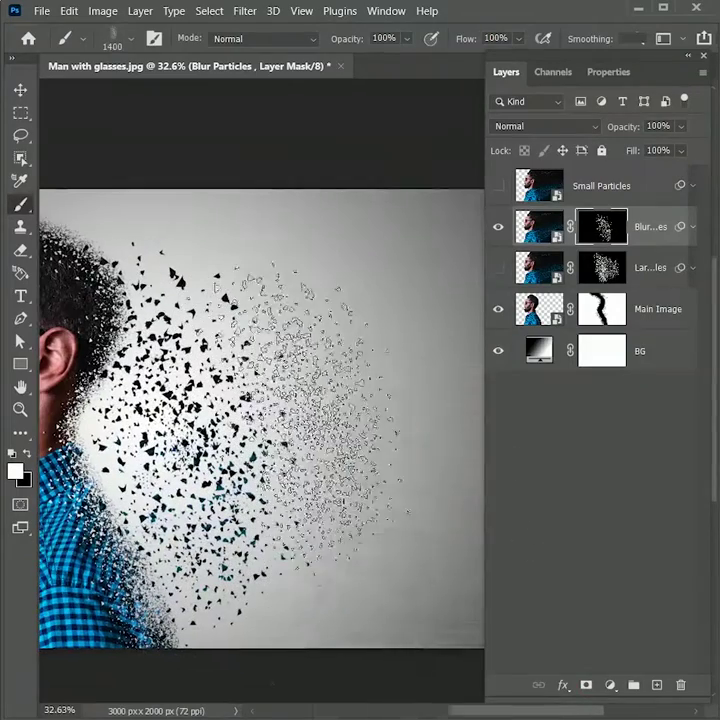
pyautogui.rightClick(305, 412)
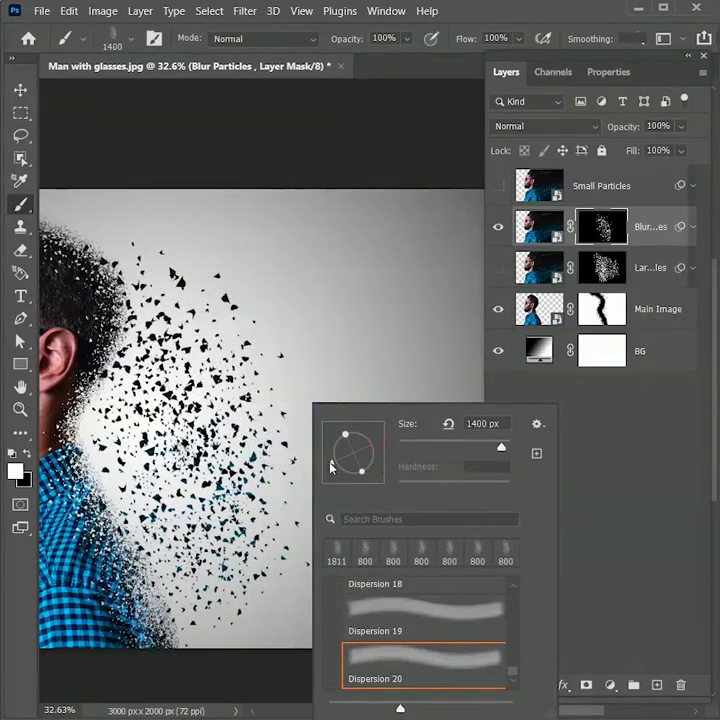
pyautogui.press('Return')
pyautogui.click(336, 400)
pyautogui.moveTo(137, 416)
pyautogui.mouseDown()
pyautogui.moveTo(222, 375)
pyautogui.moveTo(241, 377)
pyautogui.mouseUp()
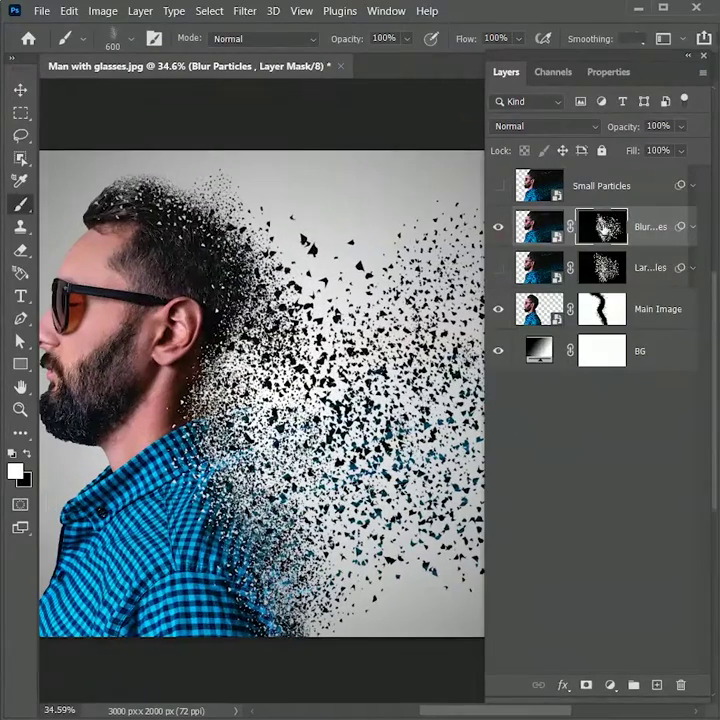
# Apply a Motion Blur filter to the Blur Particles mask at an 11° angle with a distance shorter than 45 pixels
pyautogui.click(245, 11)
pyautogui.moveTo(276, 222)
pyautogui.click(500, 317)
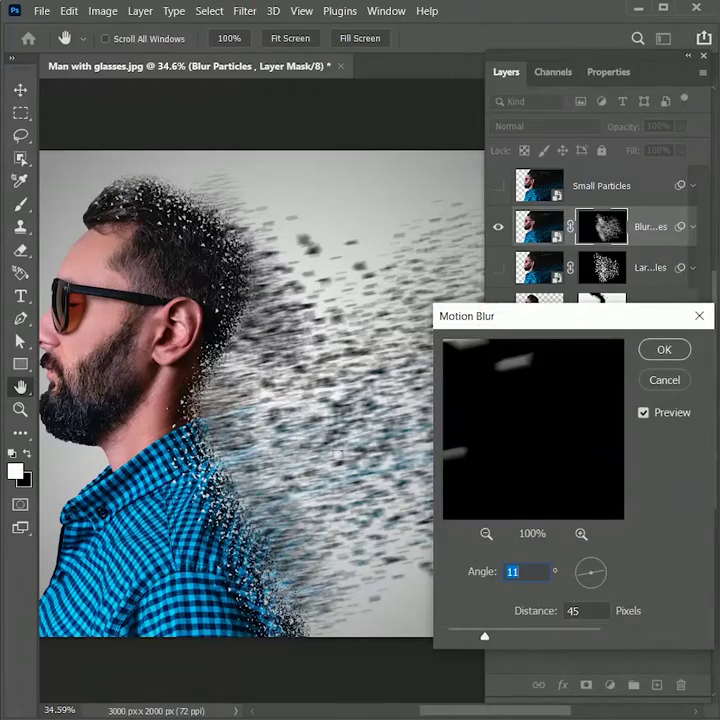
pyautogui.moveTo(484, 636); pyautogui.dragTo(460, 636)
pyautogui.click(659, 357)
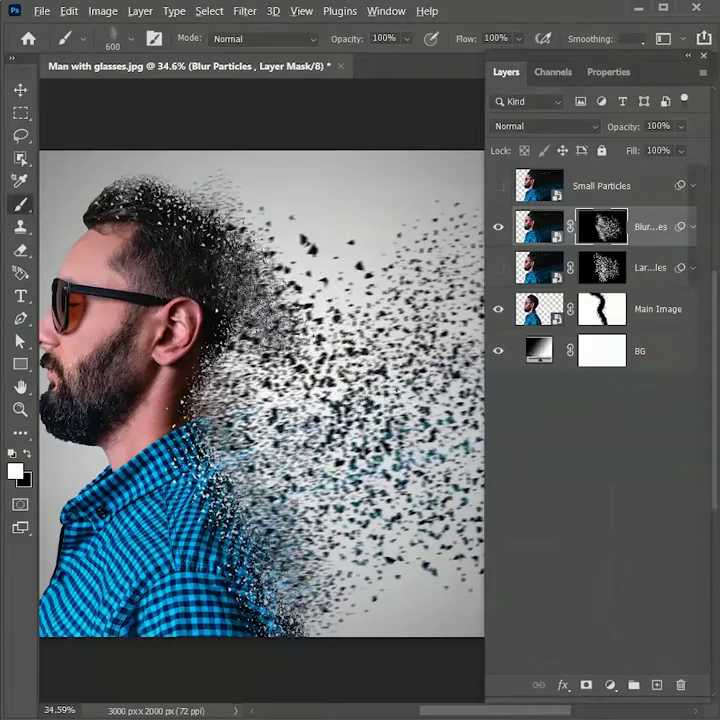
# Show the Large Particles layer together with Blur Particles and inspect the combined dispersion
pyautogui.scroll(-2, 262, 295)
pyautogui.moveTo(320, 435); pyautogui.dragTo(278, 418)
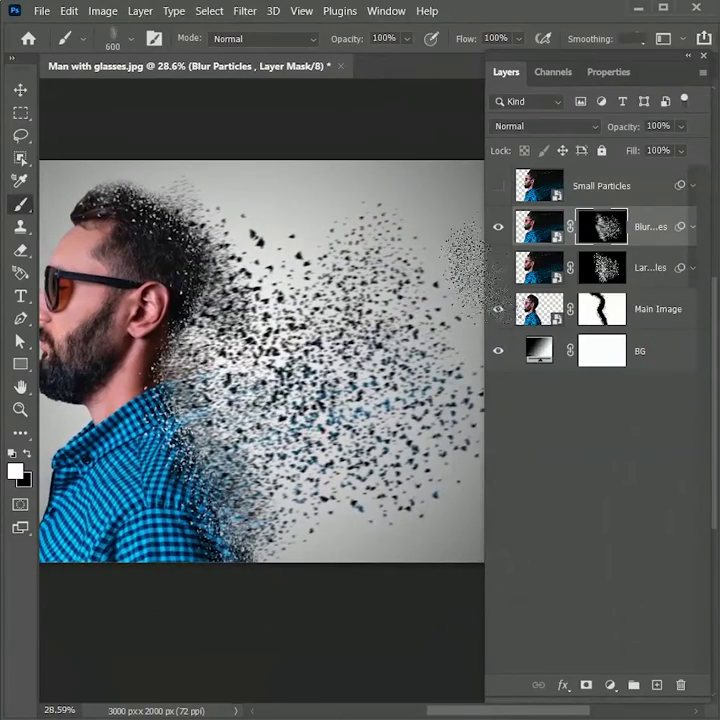
pyautogui.click(500, 268)
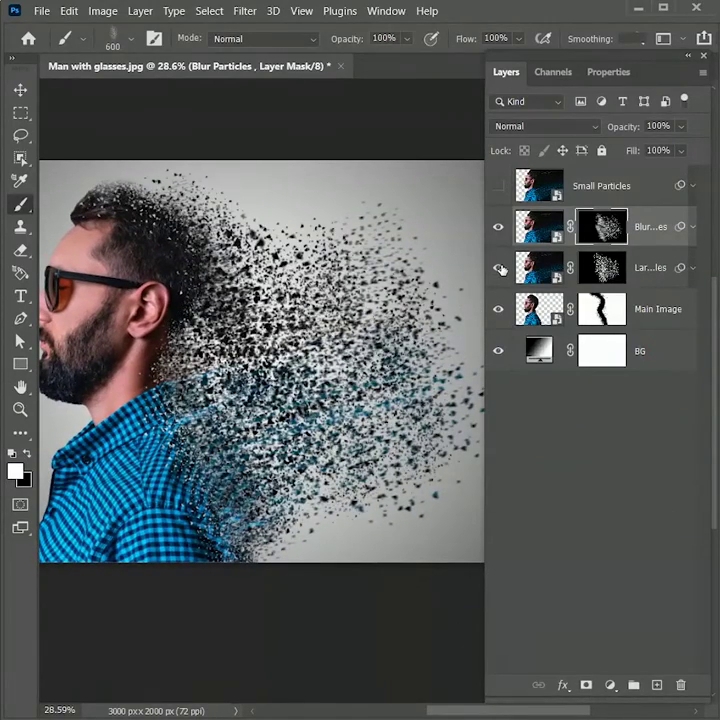
pyautogui.scroll(3, 399, 238)
pyautogui.scroll(-3, 399, 238)
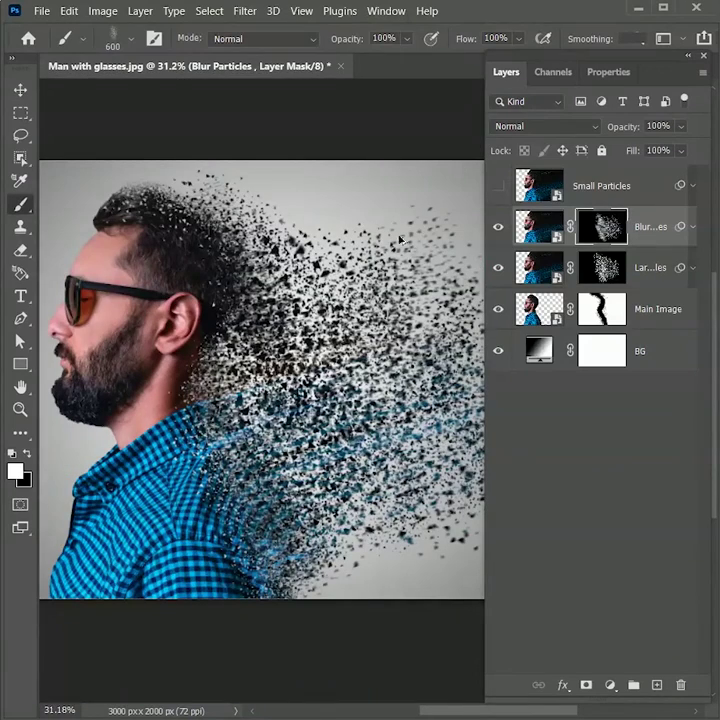
# Hide Blur Particles and Large Particles, show the Small Particles layer, and add a black layer mask to it
pyautogui.click(585, 186)
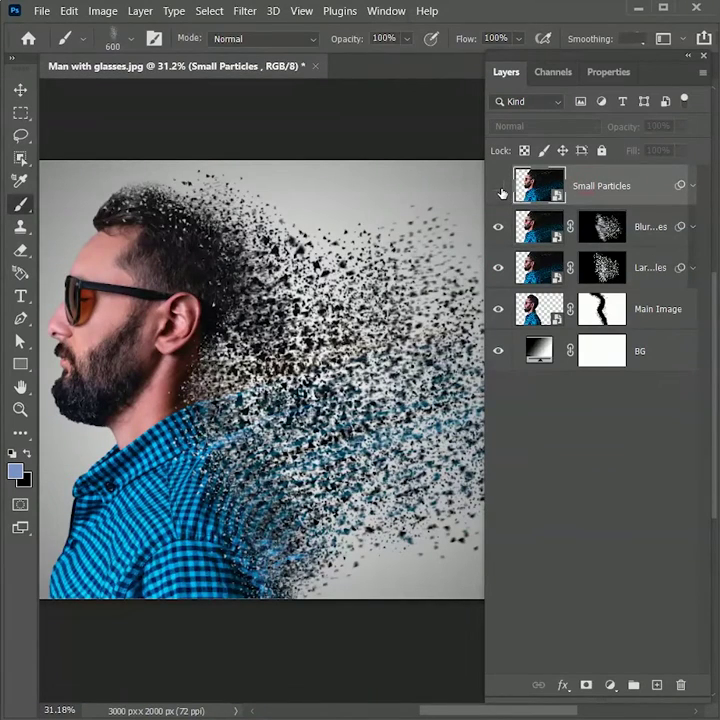
pyautogui.click(499, 264)
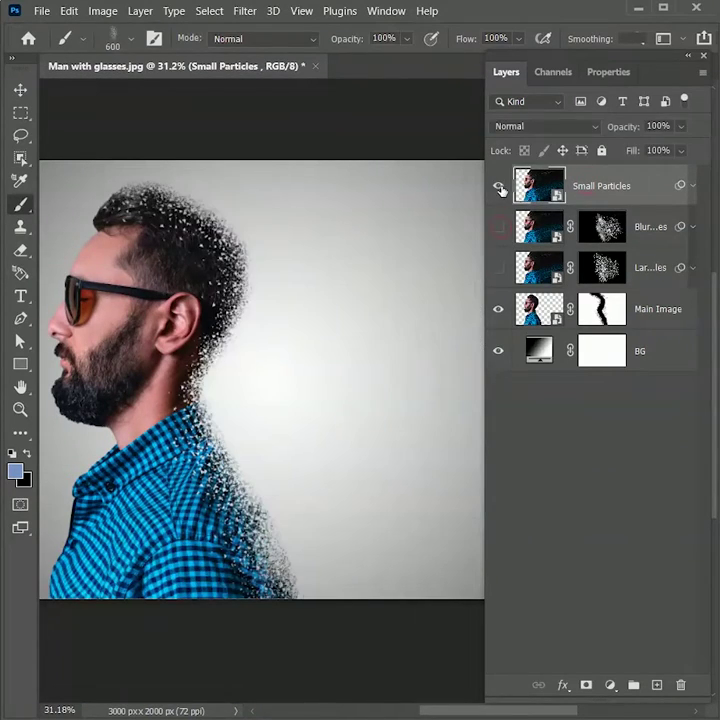
pyautogui.click(500, 186)
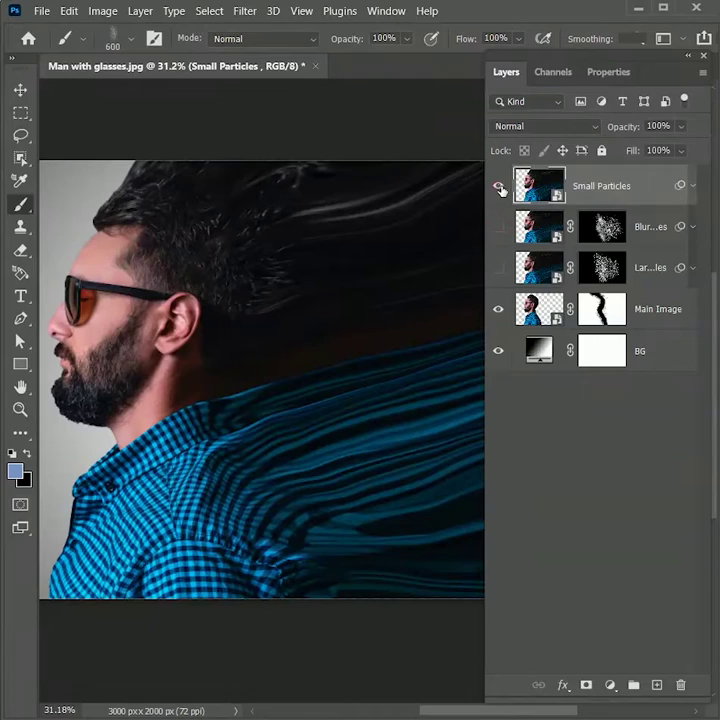
pyautogui.keyDown('alt'); pyautogui.click(587, 686); pyautogui.keyUp('alt')
# Paint white on the Small Particles mask down the back of the head and shoulder with a 600 px Soft Round brush at 0% hardness
pyautogui.scroll(3, 205, 290)
pyautogui.moveTo(251, 384)
pyautogui.mouseDown()
pyautogui.moveTo(309, 366)
pyautogui.moveTo(301, 359)
pyautogui.mouseUp()
pyautogui.rightClick(237, 331)
pyautogui.moveTo(436, 598); pyautogui.dragTo(440, 573)
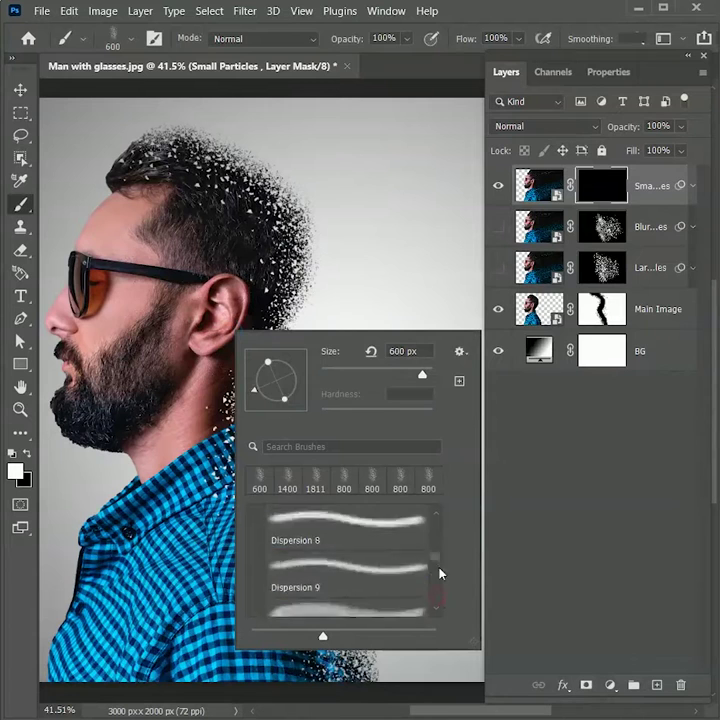
pyautogui.scroll(10, 440, 572)
pyautogui.click(257, 517)
pyautogui.click(357, 535)
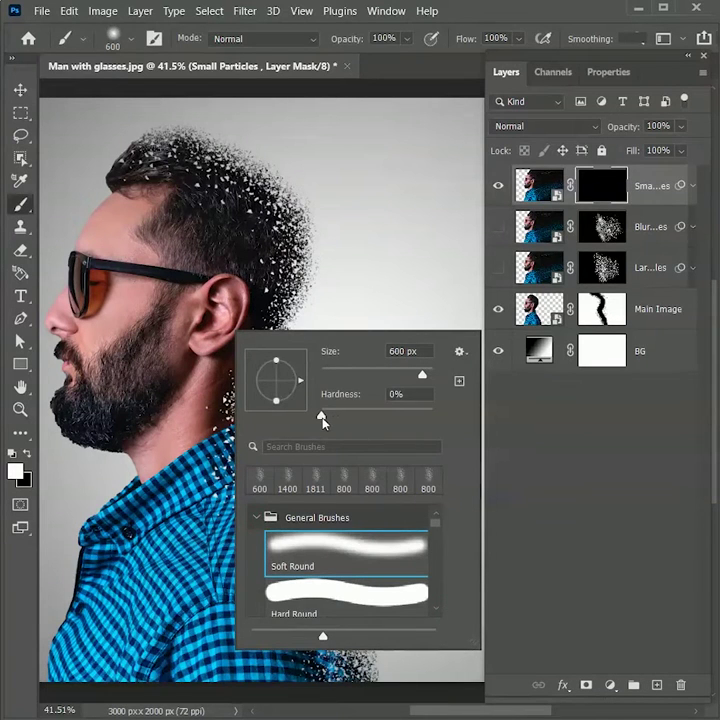
pyautogui.moveTo(205, 178)
pyautogui.mouseDown()
pyautogui.moveTo(276, 225)
pyautogui.moveTo(293, 284)
pyautogui.moveTo(267, 410)
pyautogui.moveTo(304, 483)
pyautogui.moveTo(362, 683)
pyautogui.mouseUp()
pyautogui.scroll(-2, 317, 358)
pyautogui.moveTo(317, 358); pyautogui.dragTo(271, 359)
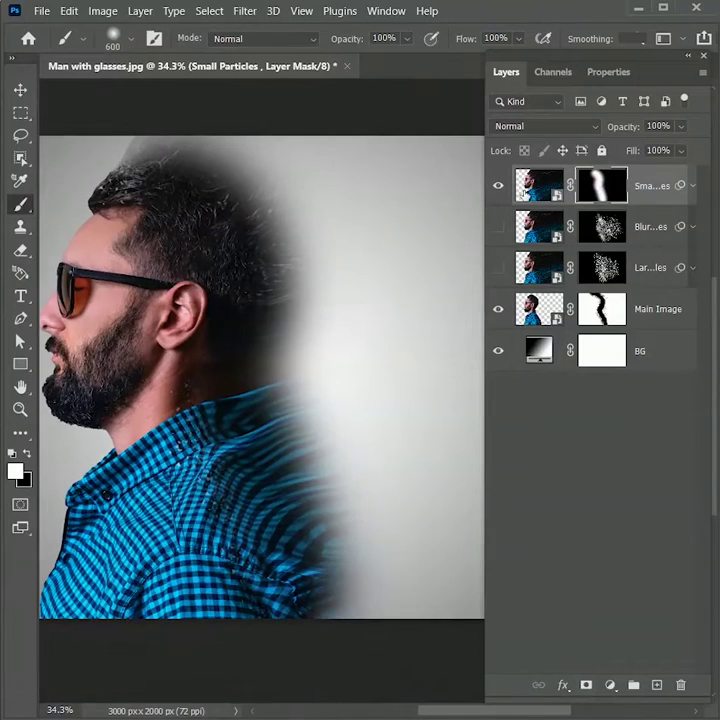
# Set the Small Particles layer to Dissolve blend mode at 20% opacity
pyautogui.press('x')
pyautogui.click(545, 127)
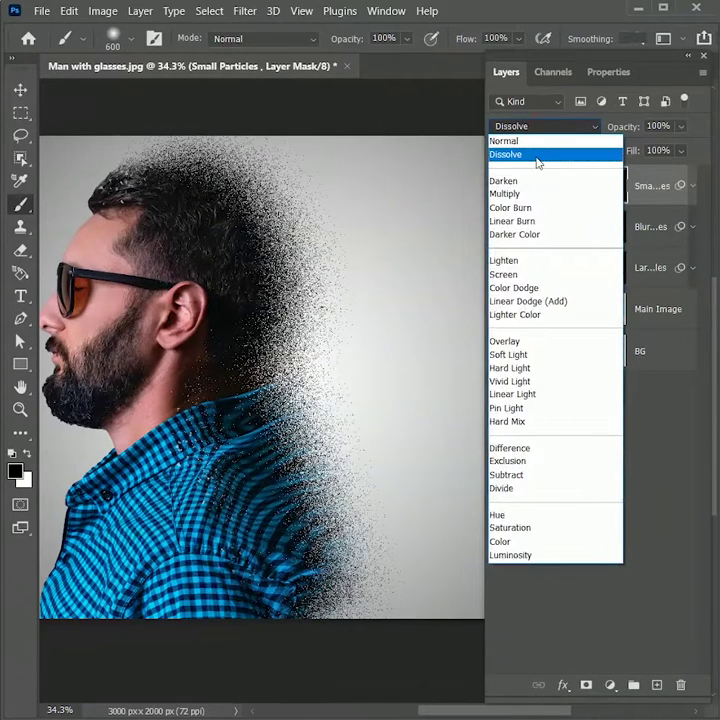
pyautogui.click(536, 155)
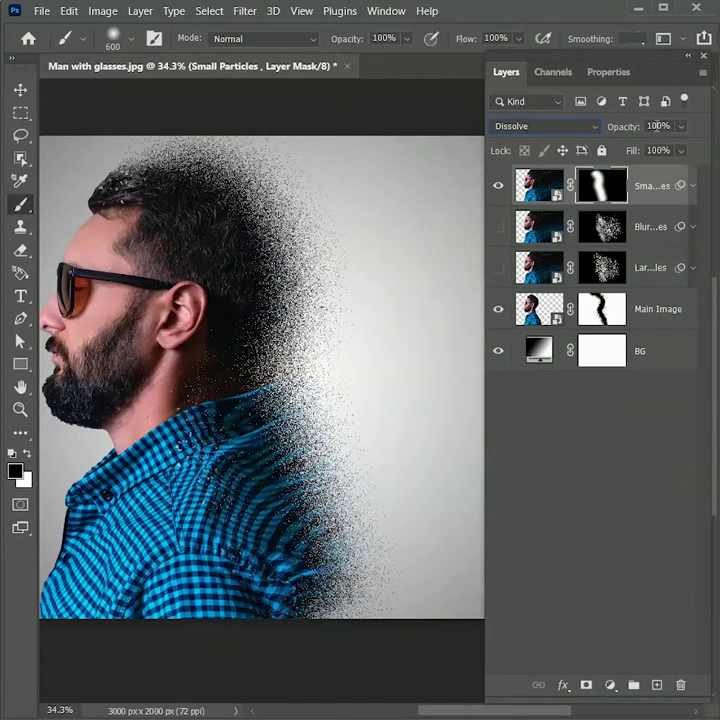
pyautogui.write('20')
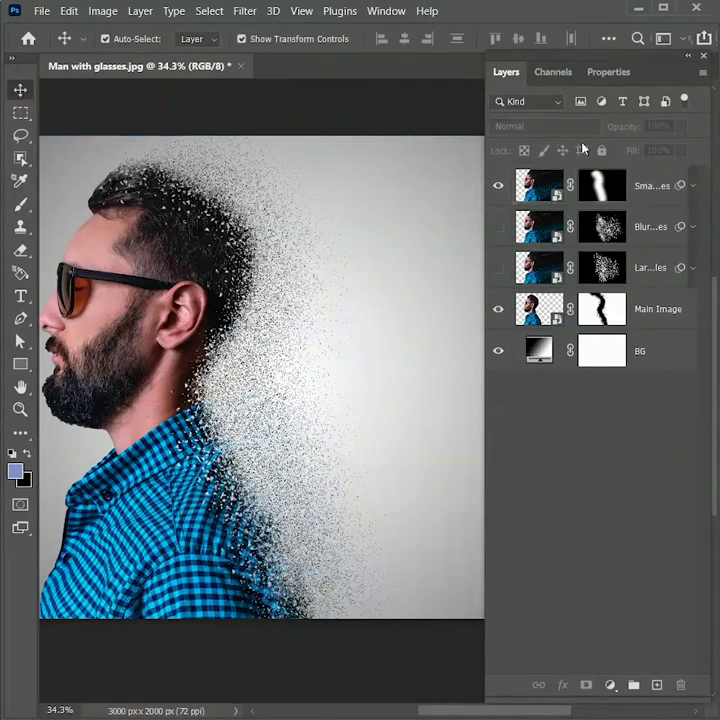
# Show the Blur Particles and Large Particles layers again and check all three particle layers together
pyautogui.click(505, 235)
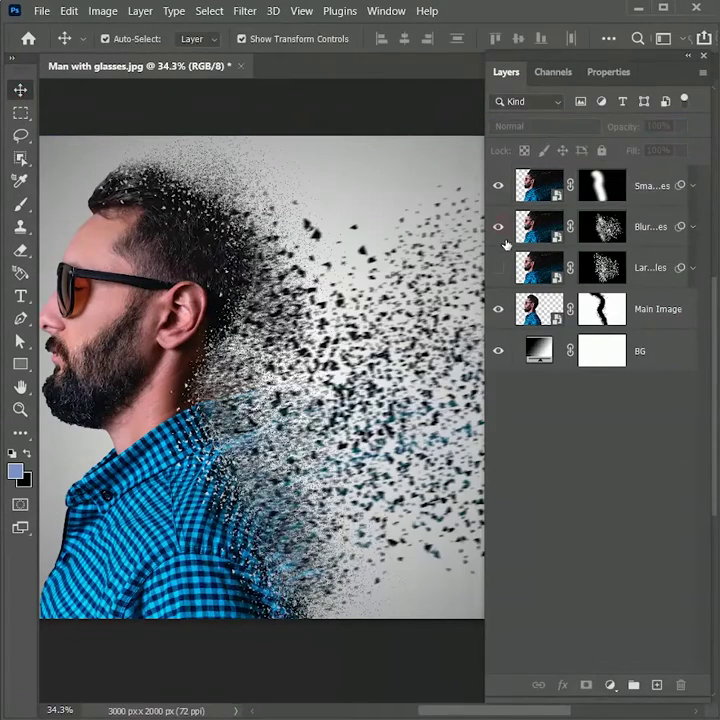
pyautogui.click(498, 268)
pyautogui.scroll(-1, 300, 440)
pyautogui.scroll(3, 300, 440)
pyautogui.scroll(-3, 300, 440)
pyautogui.scroll(-3, 302, 440)
# Add a Gradient Map adjustment layer above Small Particles using the Red_07 preset from the Reds group
pyautogui.click(651, 188)
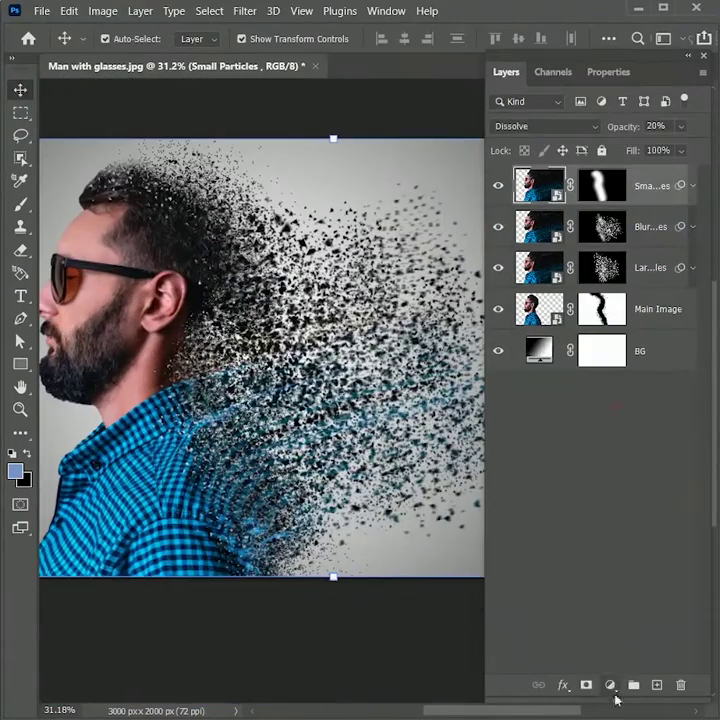
pyautogui.click(611, 687)
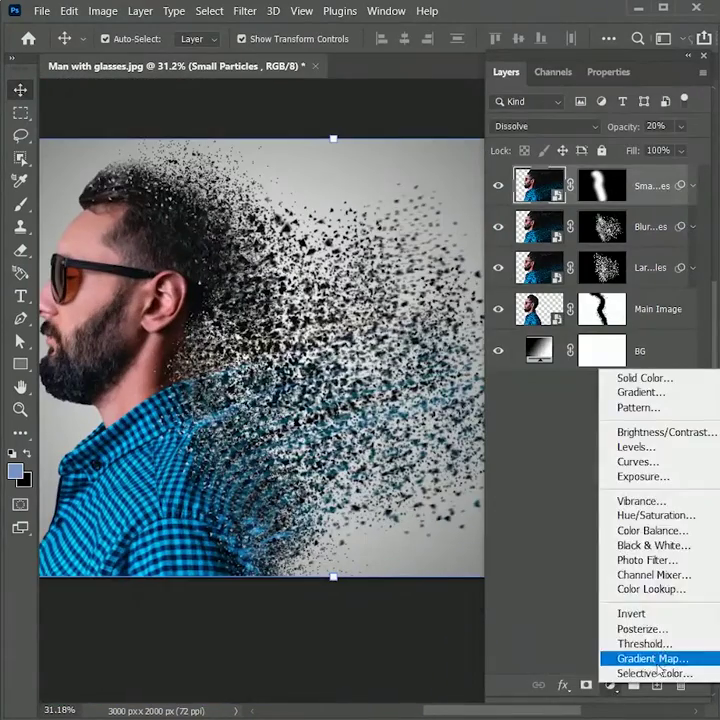
pyautogui.click(658, 660)
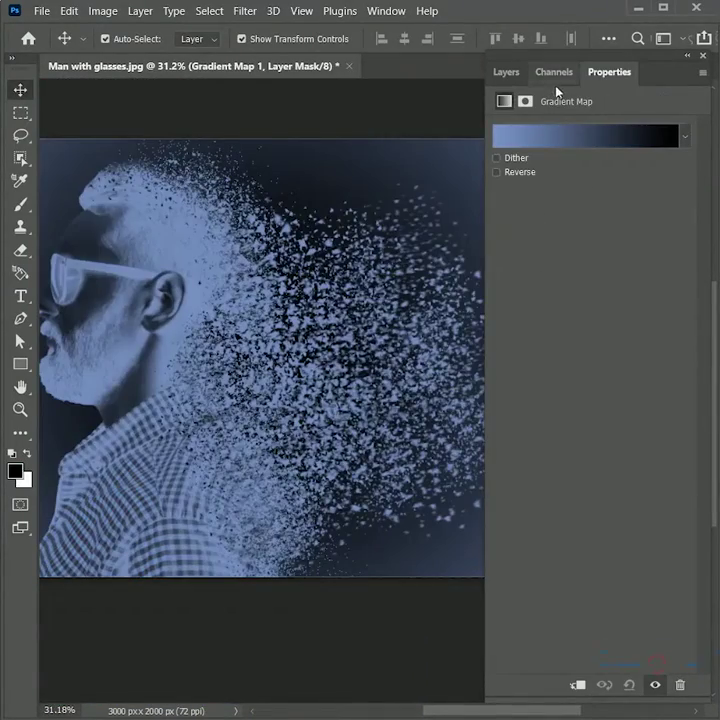
pyautogui.click(522, 150)
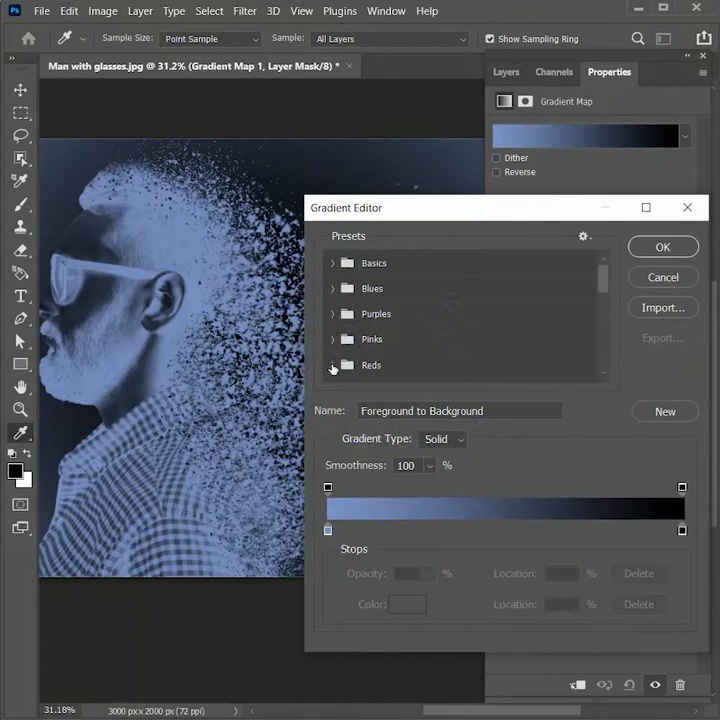
pyautogui.click(331, 365)
pyautogui.click(522, 366)
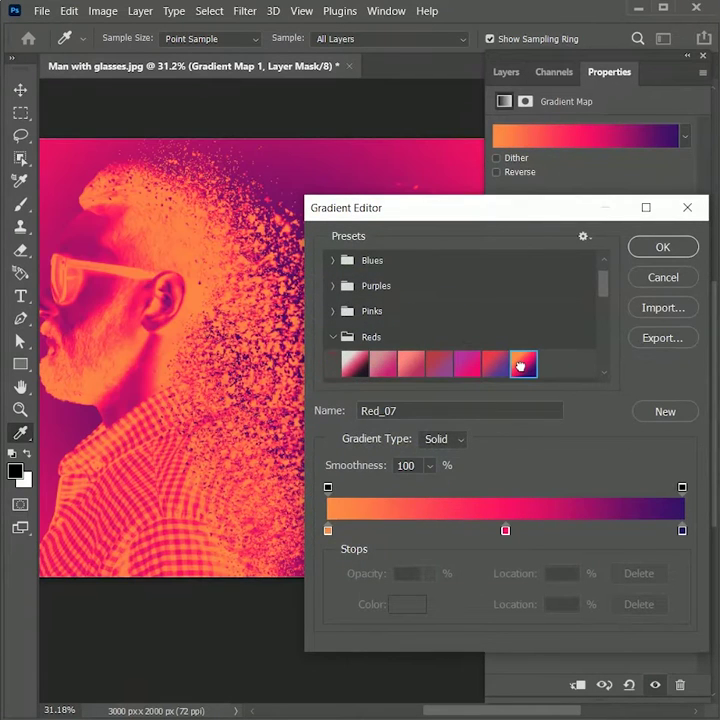
pyautogui.click(662, 245)
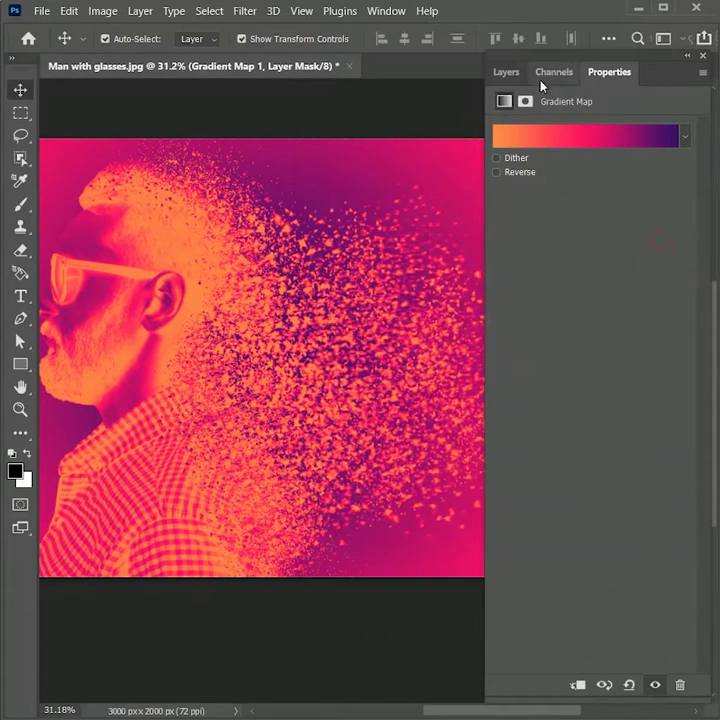
# Set the Gradient Map layer to Overlay blend mode at 20% opacity
pyautogui.click(506, 72)
pyautogui.click(570, 127)
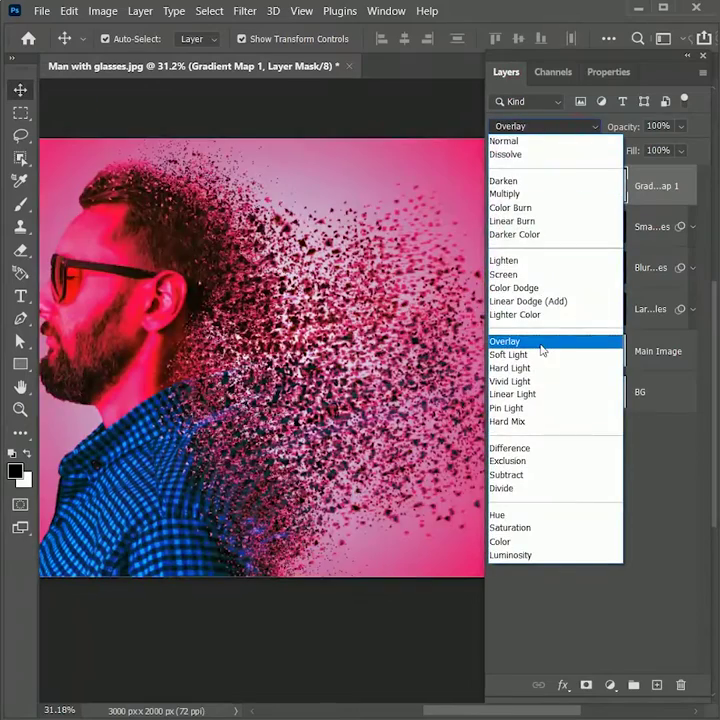
pyautogui.click(542, 349)
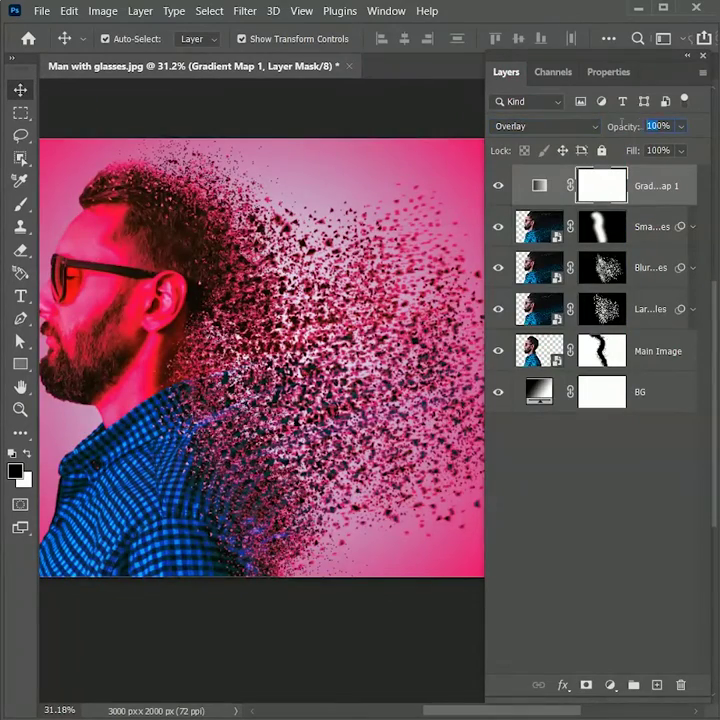
pyautogui.write('20')
pyautogui.press('Return')
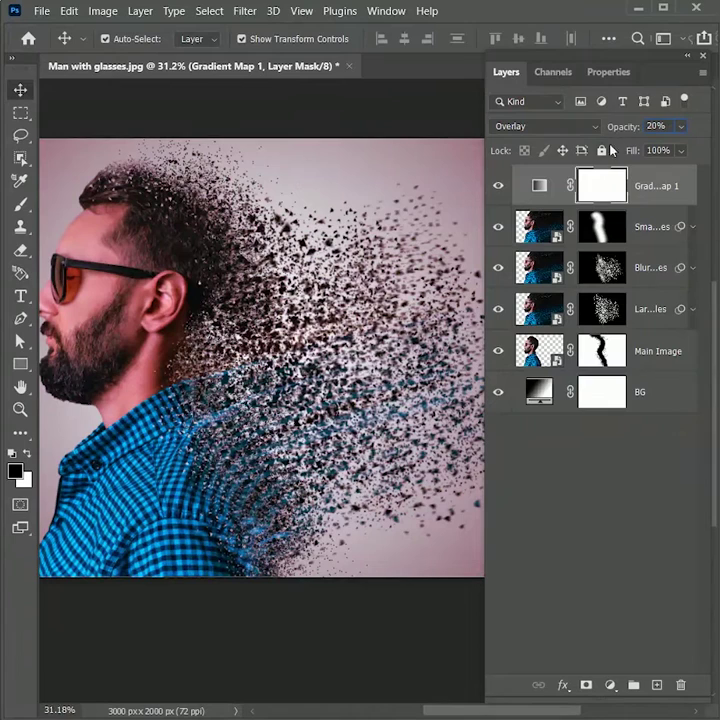
# Add a Curves adjustment layer with an S-shaped RGB curve, placing points at input 106, output 144 and input 40, output 37
pyautogui.click(610, 685)
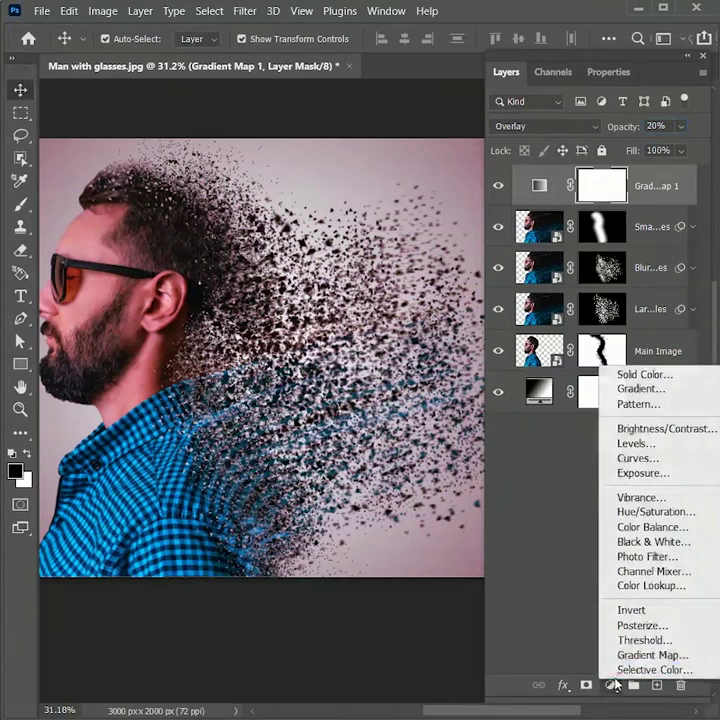
pyautogui.click(654, 463)
pyautogui.moveTo(147, 456); pyautogui.dragTo(243, 490)
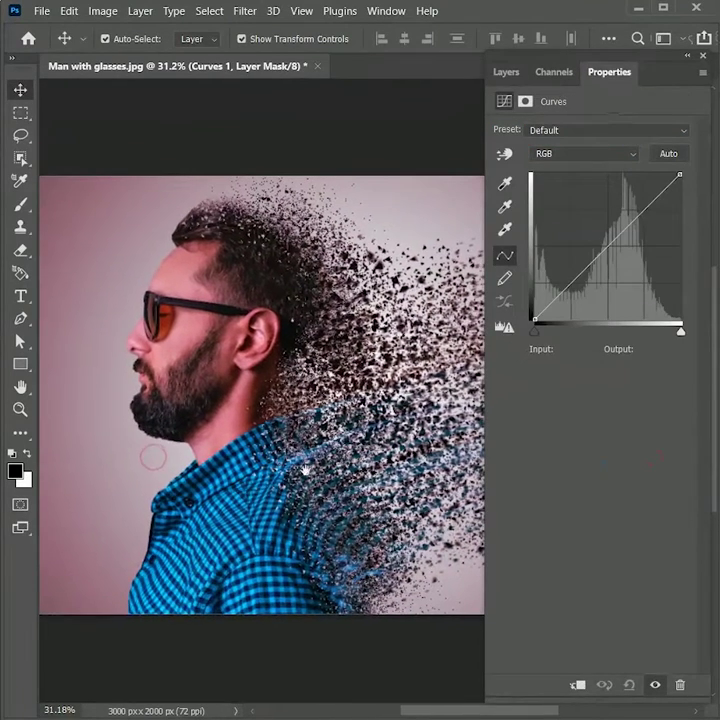
pyautogui.moveTo(604, 249); pyautogui.dragTo(596, 233)
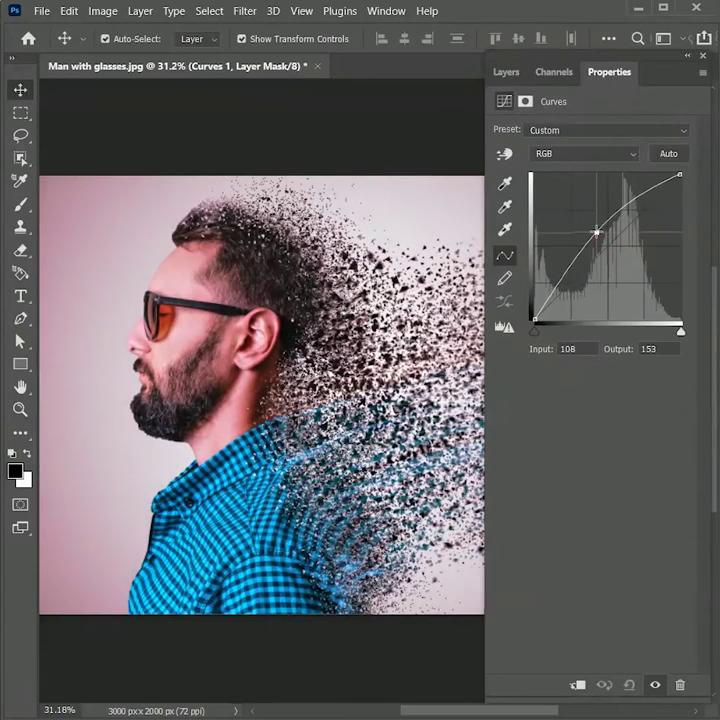
pyautogui.moveTo(551, 297); pyautogui.dragTo(558, 298)
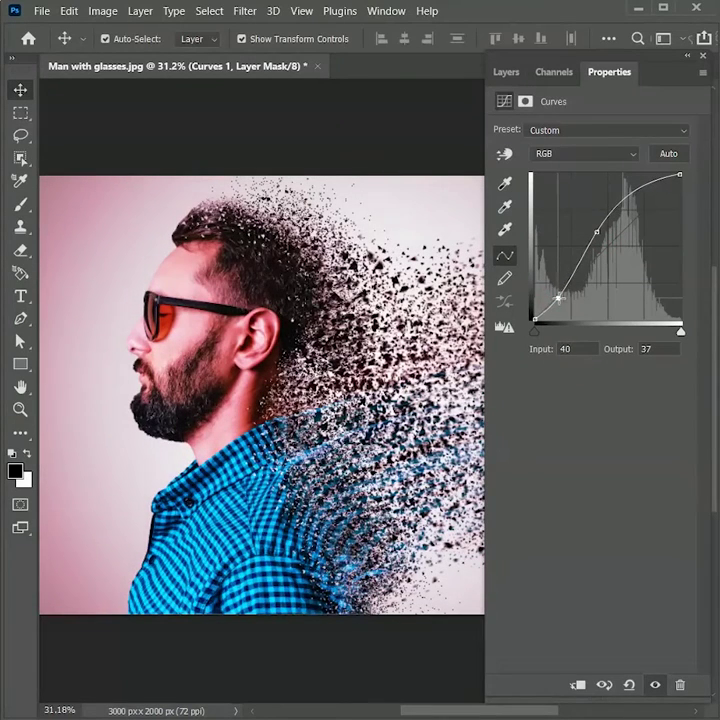
pyautogui.moveTo(597, 233); pyautogui.dragTo(596, 237)
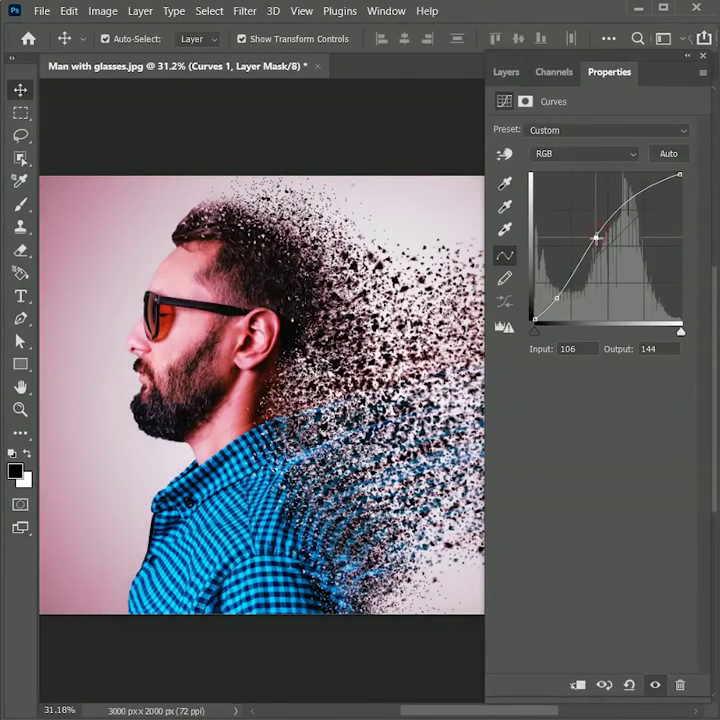
# Collapse the layer panels and inspect the whole dispersion composite up close
pyautogui.click(687, 56)
pyautogui.scroll(3, 688, 62)
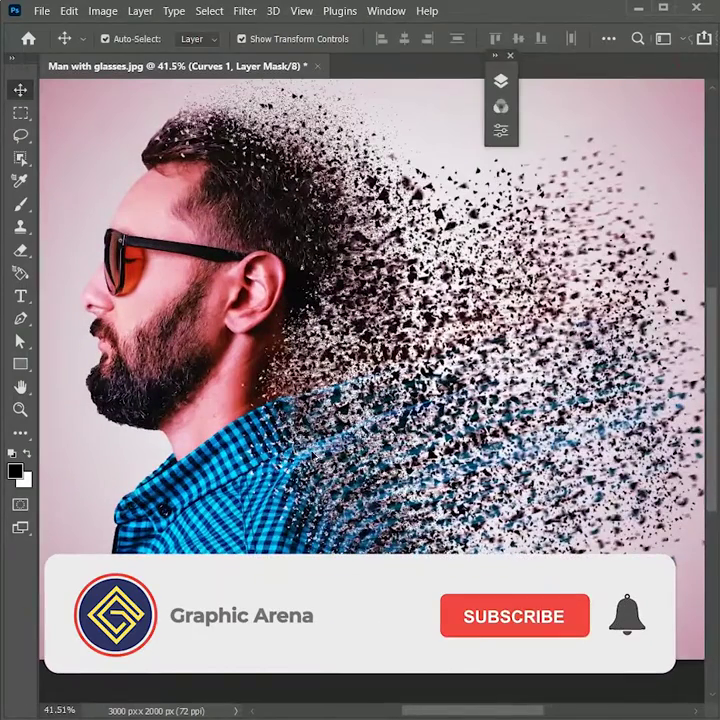
pyautogui.moveTo(347, 476); pyautogui.dragTo(354, 503)
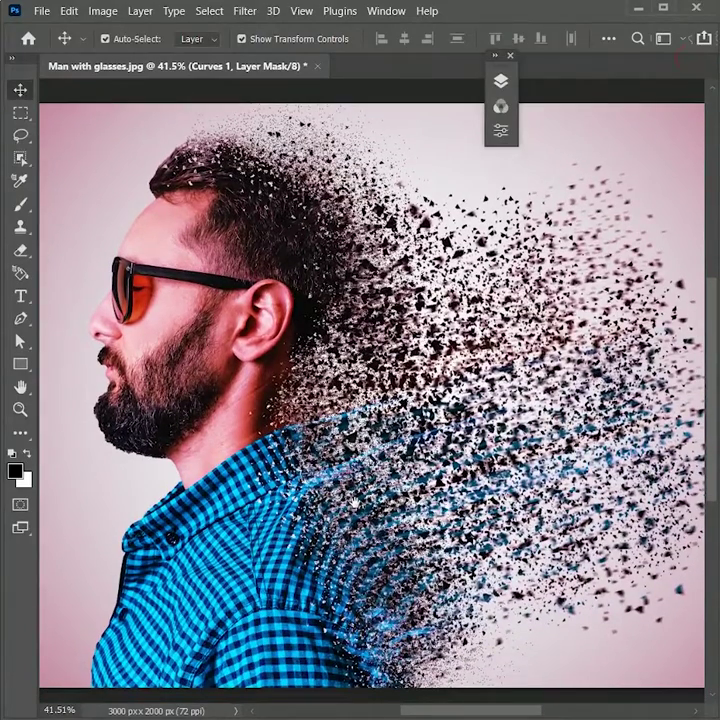